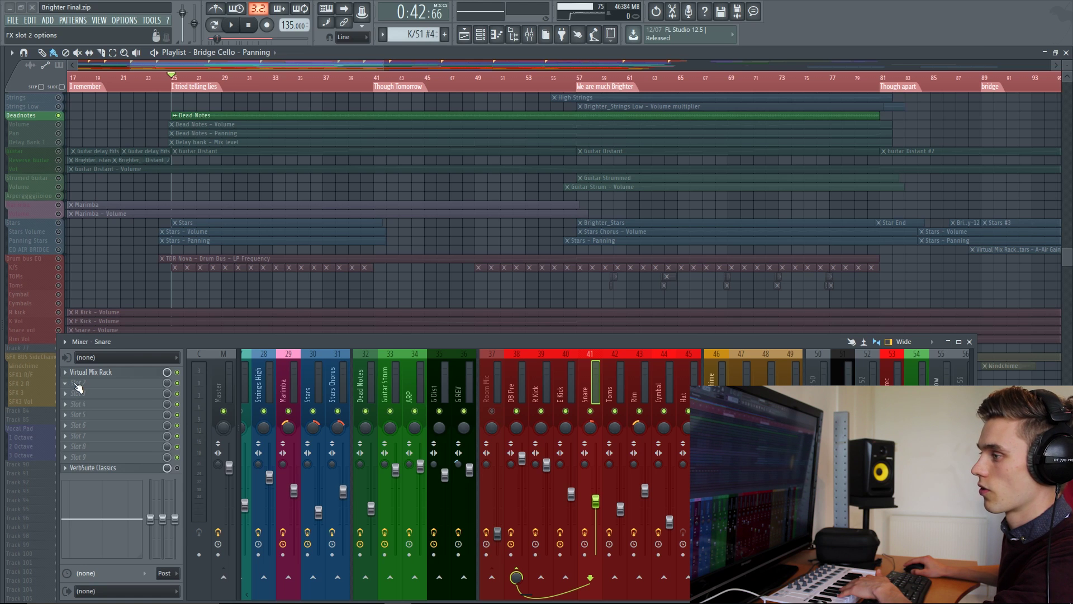
Load Fruity Reeverb 2 into the empty second effect slot of the Snare mixer track
{"action": "left_click_drag", "start_coordinate": [115, 341], "coordinate": [81, 335]}
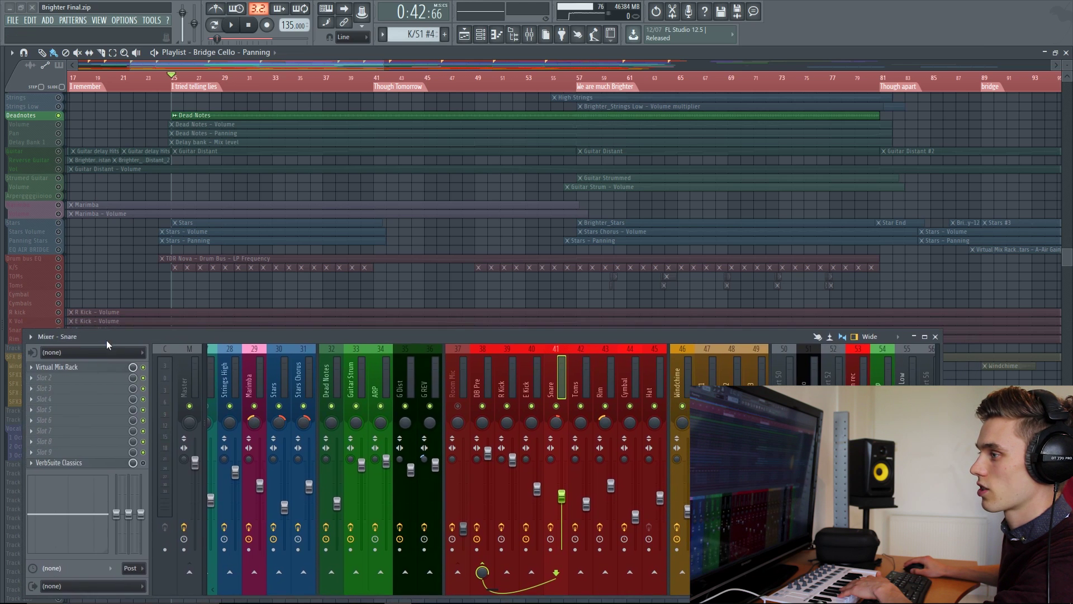
{"action": "left_click", "coordinate": [38, 379]}
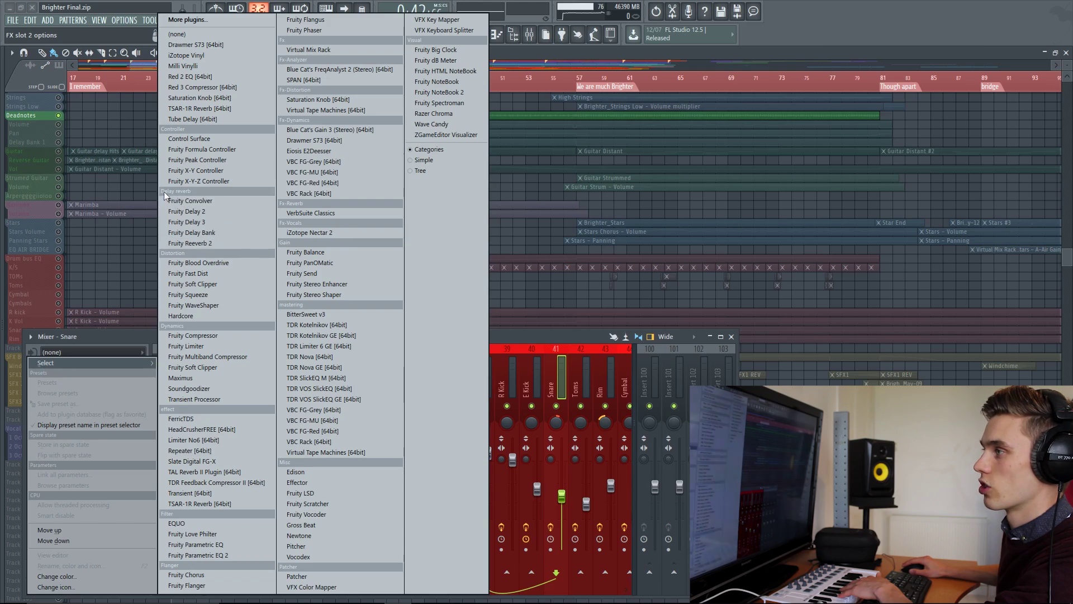
{"action": "left_click", "coordinate": [194, 245]}
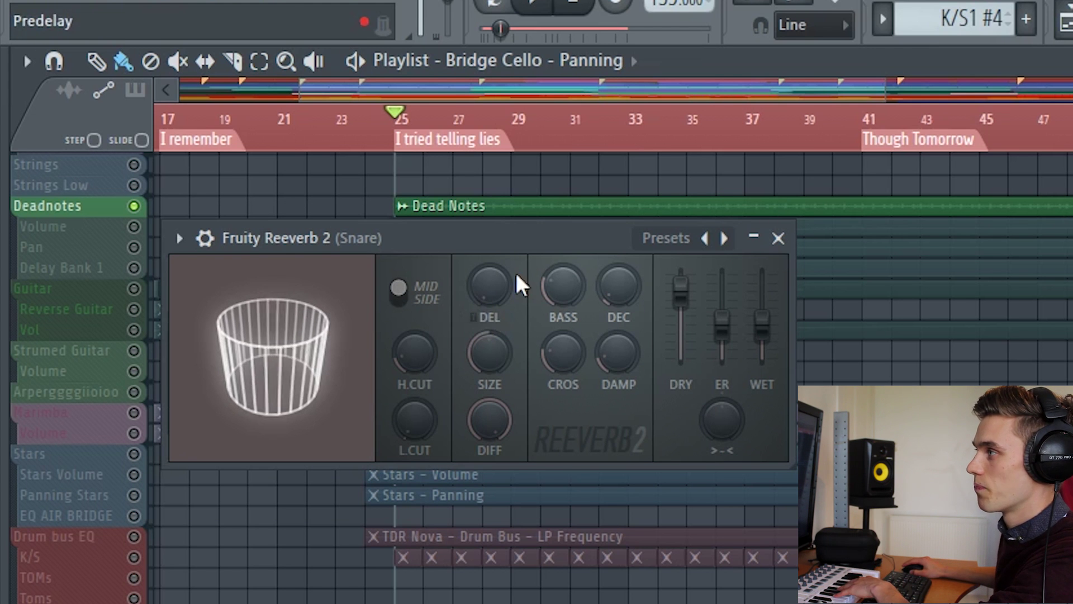
{"action": "left_click_drag", "start_coordinate": [526, 244], "coordinate": [536, 255]}
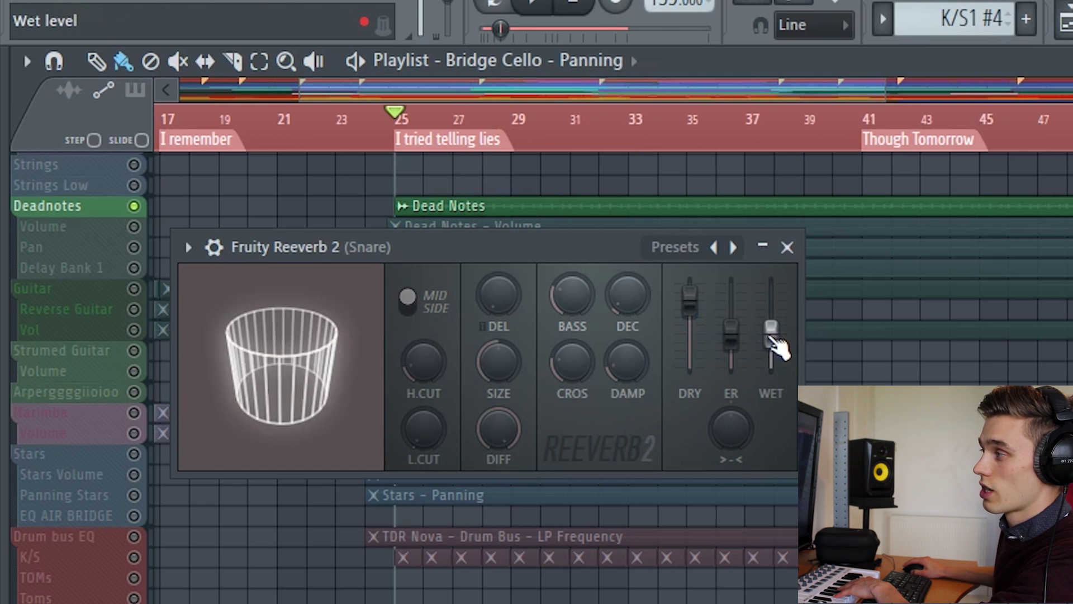
Try different wet, dry and early reflection levels on the snare reverb, including early reflections at 73%
{"action": "left_click_drag", "start_coordinate": [778, 348], "coordinate": [778, 381]}
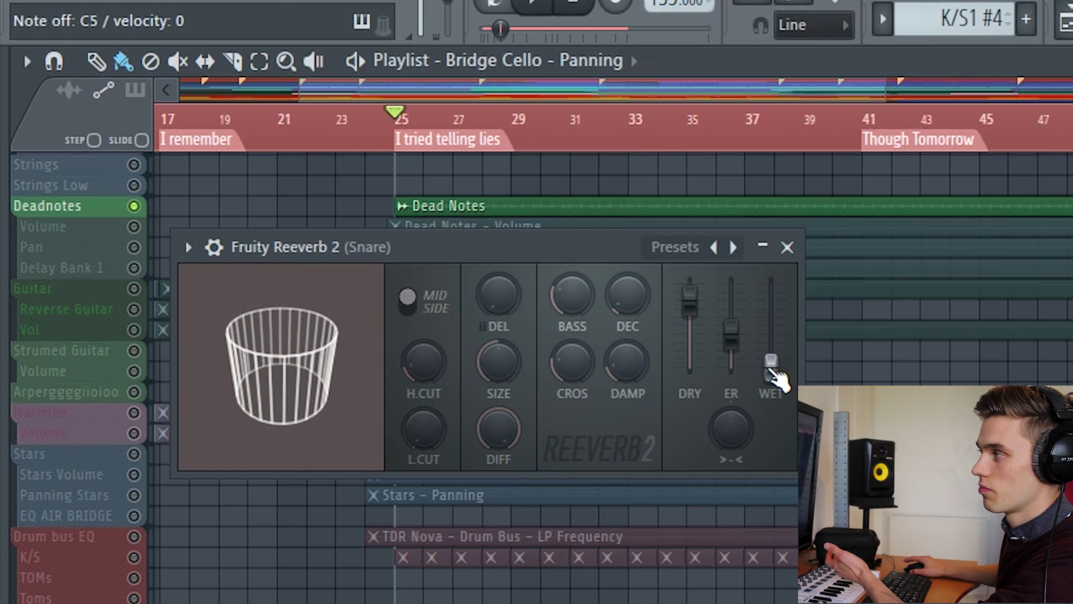
{"action": "left_click_drag", "start_coordinate": [774, 372], "coordinate": [772, 292]}
{"action": "left_click_drag", "start_coordinate": [691, 299], "coordinate": [690, 366]}
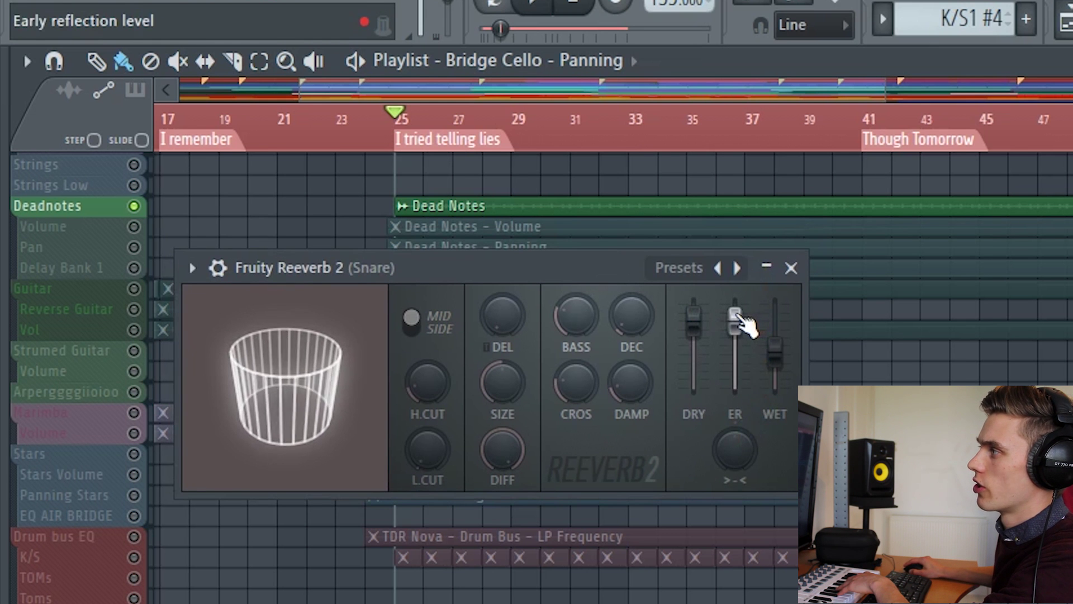
{"action": "left_click_drag", "start_coordinate": [744, 323], "coordinate": [745, 347]}
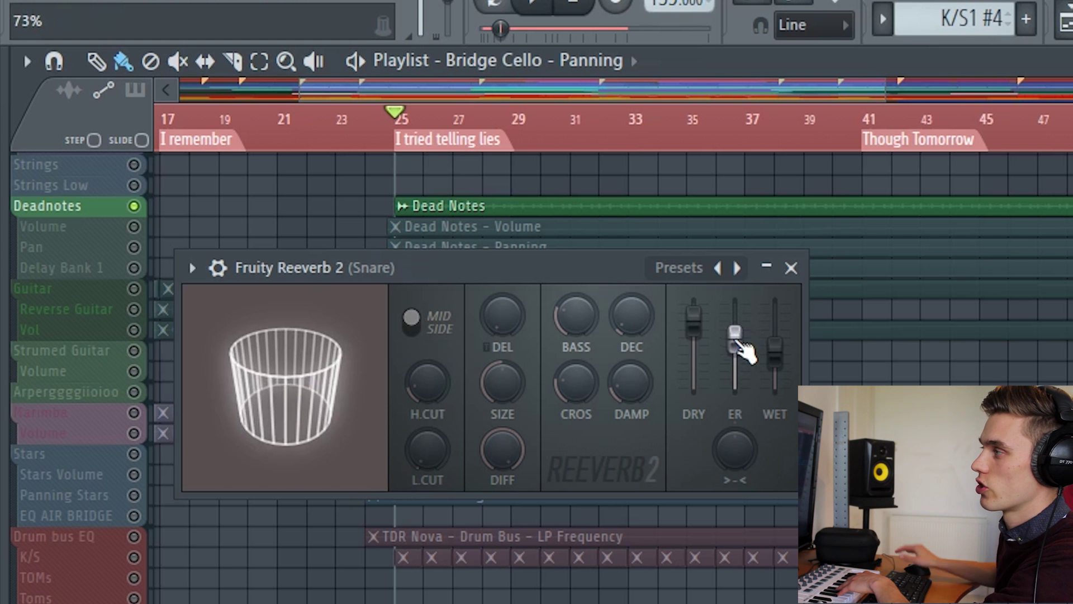
{"action": "left_click_drag", "start_coordinate": [735, 334], "coordinate": [743, 354]}
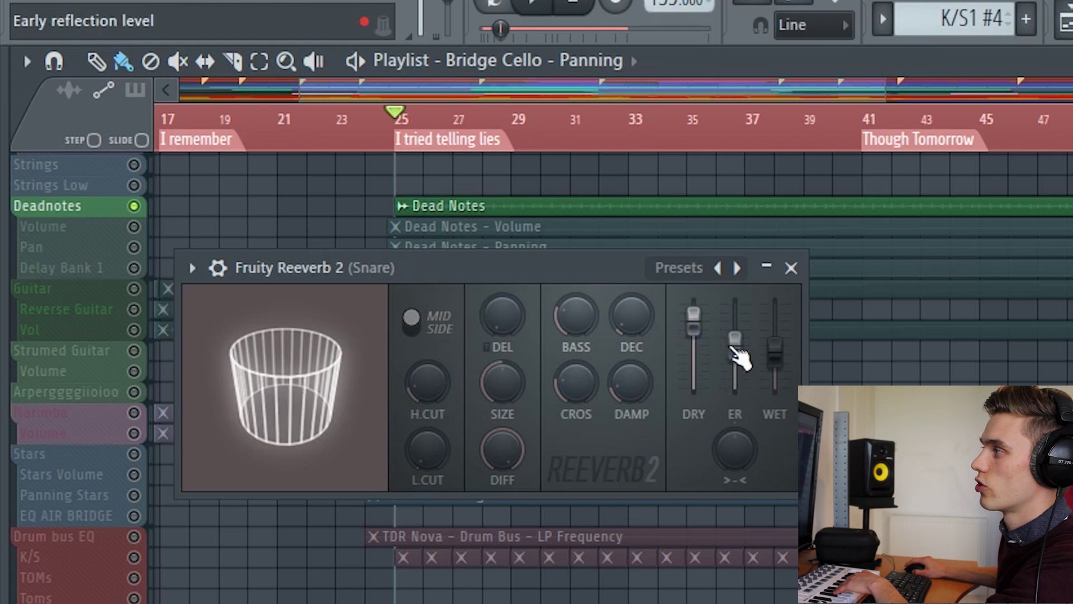
Isolate the reverb signal by lowering the dry level to its minimum and raising the wet level near its maximum
{"action": "left_click_drag", "start_coordinate": [695, 316], "coordinate": [694, 385]}
{"action": "left_click_drag", "start_coordinate": [772, 367], "coordinate": [774, 313]}
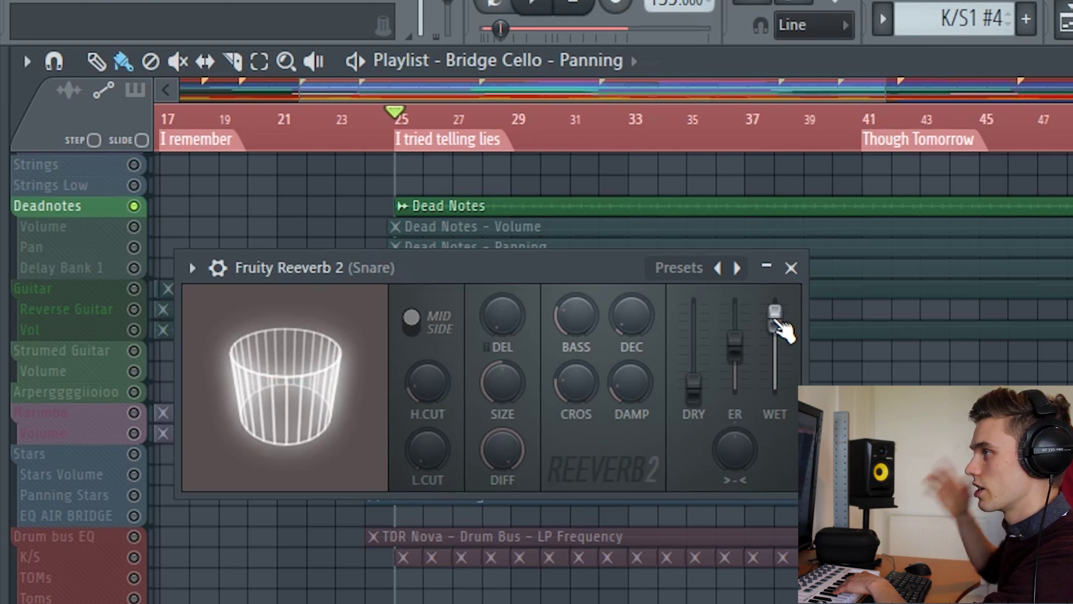
{"action": "left_click_drag", "start_coordinate": [481, 268], "coordinate": [506, 282]}
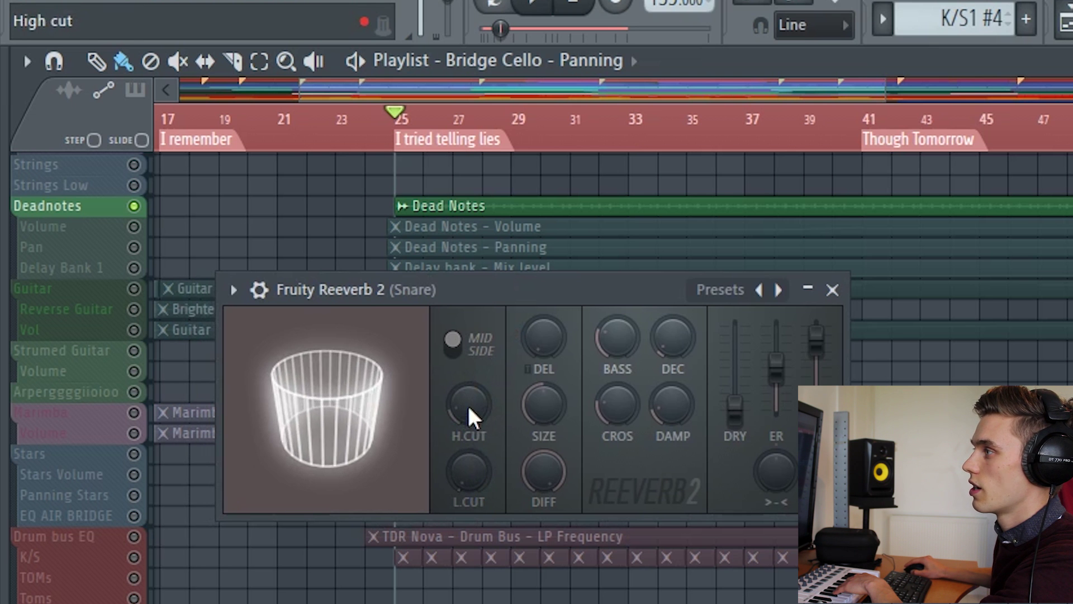
{"action": "left_click_drag", "start_coordinate": [500, 289], "coordinate": [462, 198]}
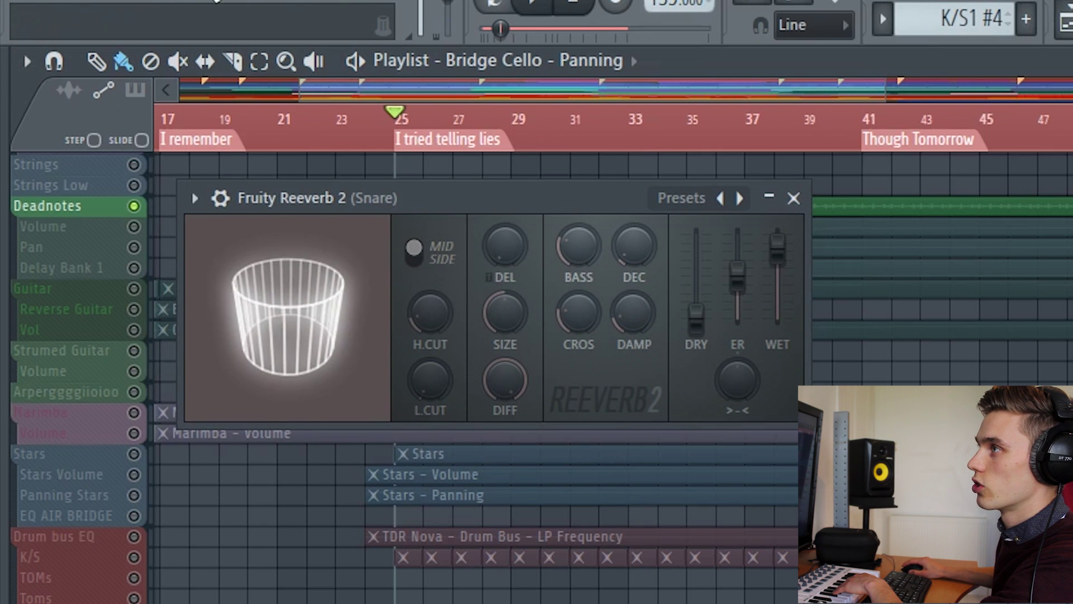
Try low cut settings up to 1099 Hz on the snare reverb, then reset the low cut
{"action": "left_click_drag", "start_coordinate": [421, 379], "coordinate": [430, 369]}
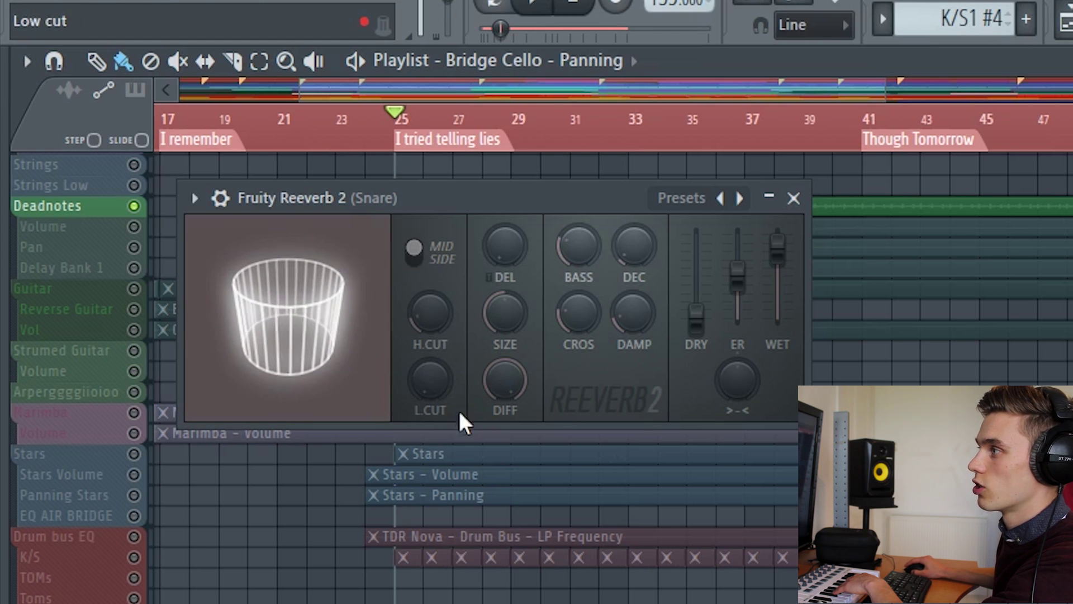
{"action": "left_click_drag", "start_coordinate": [427, 382], "coordinate": [427, 361]}
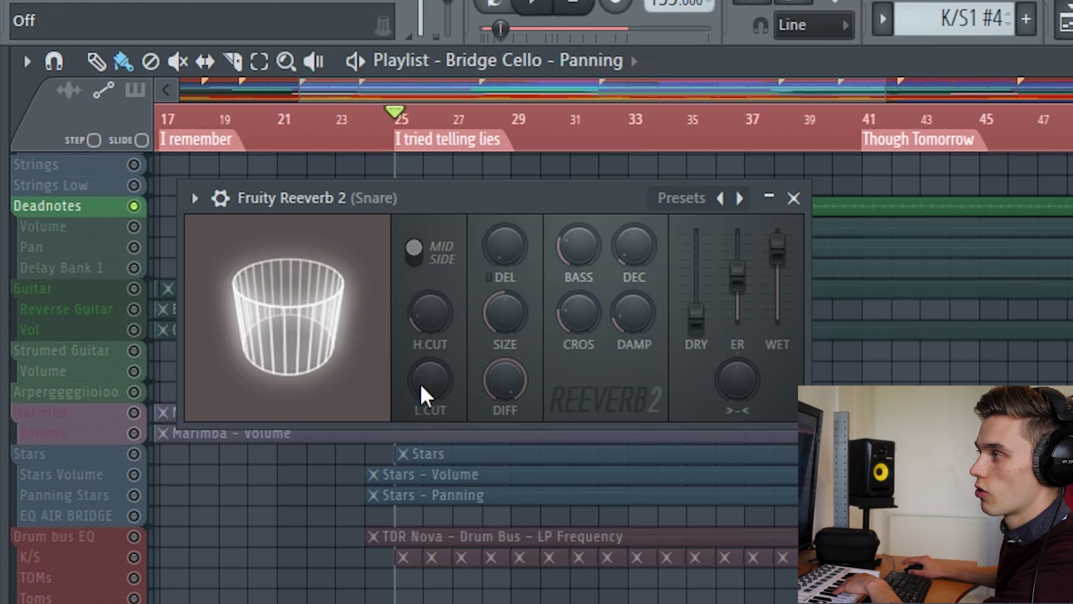
{"action": "left_click_drag", "start_coordinate": [438, 381], "coordinate": [438, 381]}
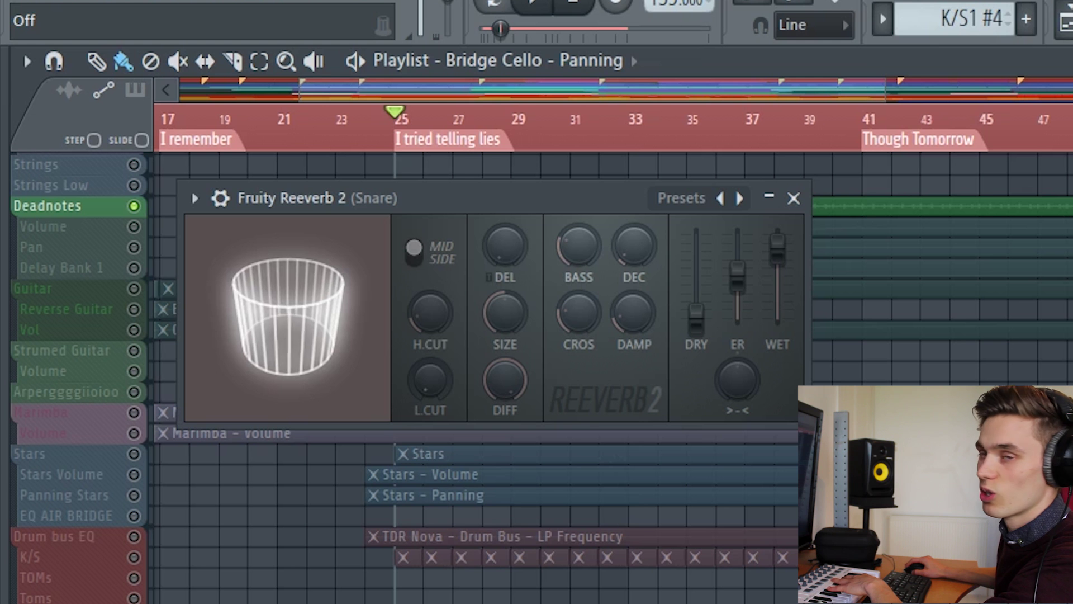
{"action": "mouse_move", "coordinate": [429, 380]}
{"action": "left_mouse_down"}
{"action": "mouse_move", "coordinate": [436, 352]}
{"action": "mouse_move", "coordinate": [434, 378]}
{"action": "left_mouse_up"}
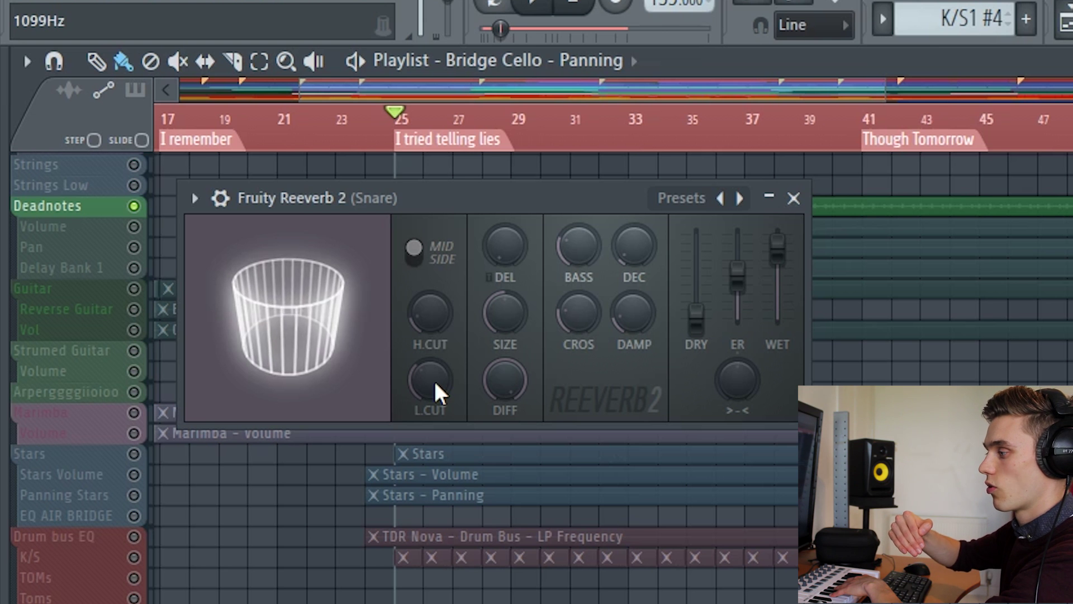
{"action": "mouse_move", "coordinate": [434, 378]}
{"action": "left_mouse_down"}
{"action": "mouse_move", "coordinate": [421, 372]}
{"action": "mouse_move", "coordinate": [429, 378]}
{"action": "left_mouse_up"}
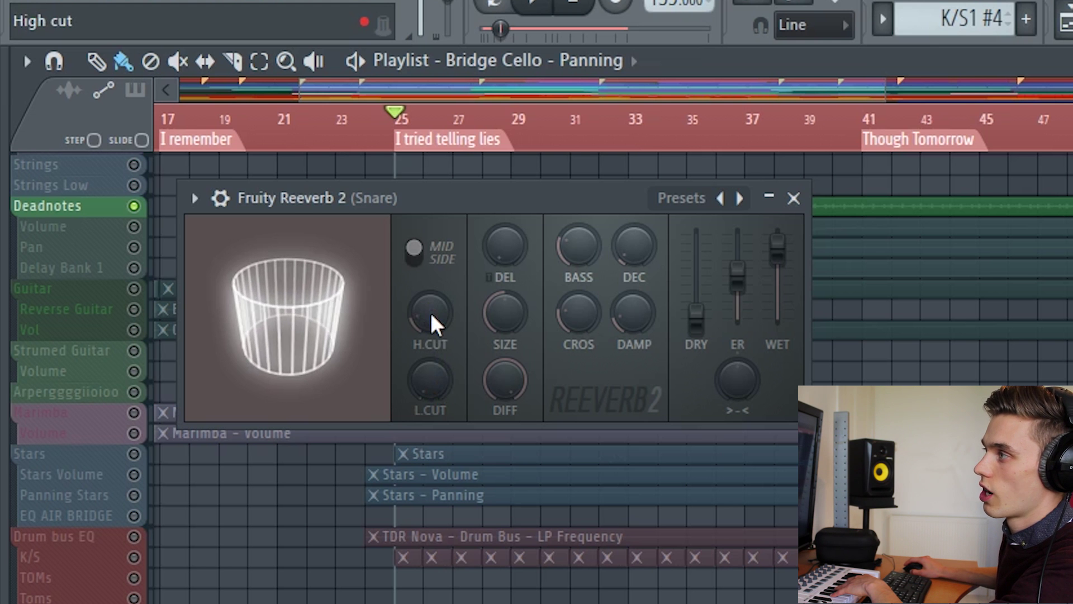
Try the snare reverb's high cut repeatedly between off and about 0.5 kHz, then return it to a low setting
{"action": "left_click_drag", "start_coordinate": [432, 316], "coordinate": [431, 269]}
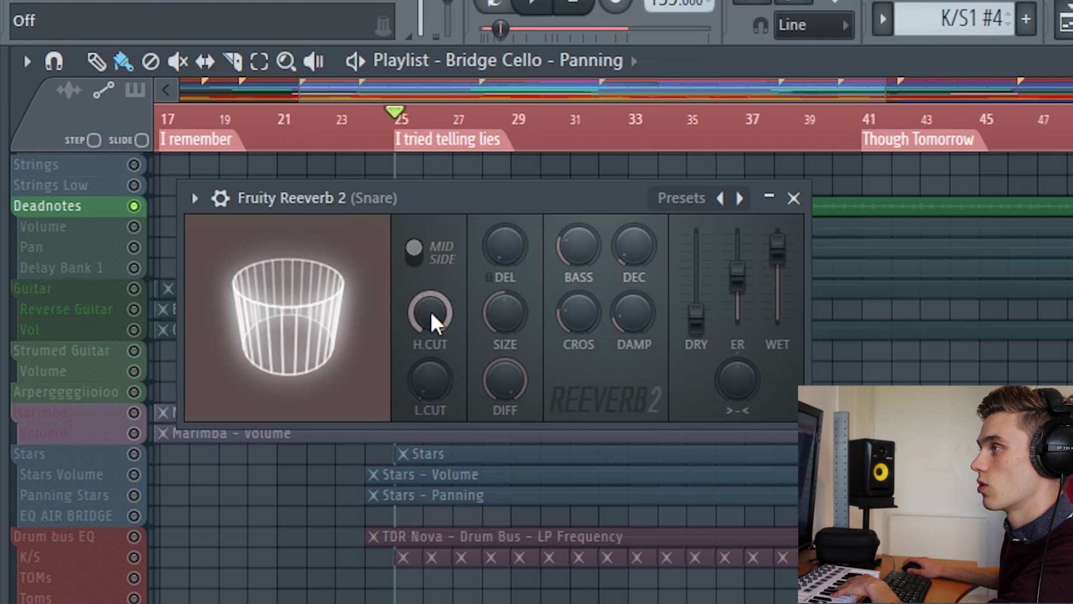
{"action": "left_click_drag", "start_coordinate": [432, 310], "coordinate": [431, 335]}
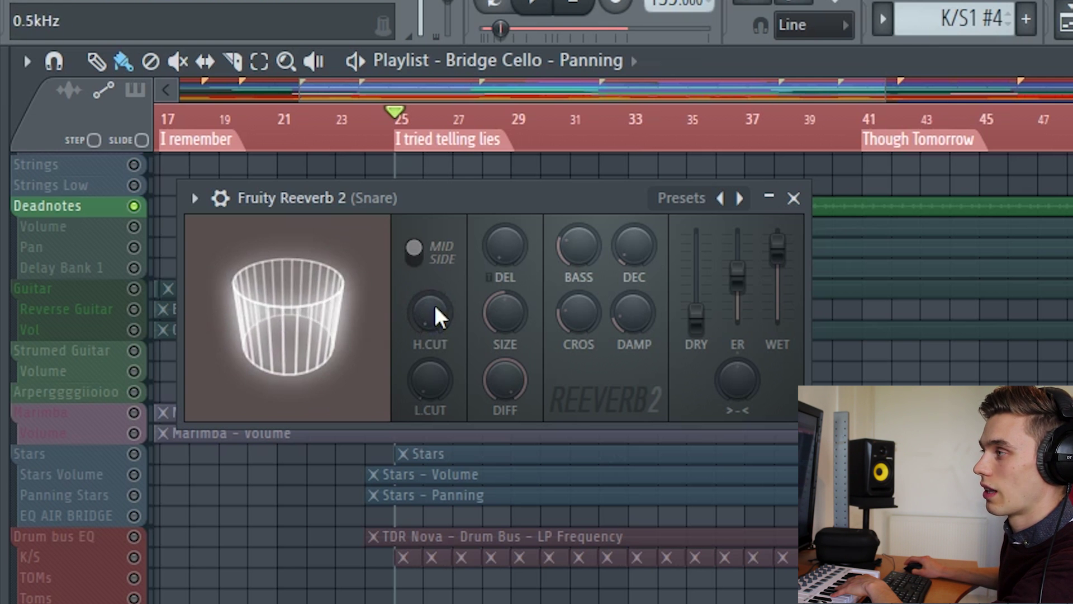
{"action": "left_click_drag", "start_coordinate": [430, 312], "coordinate": [430, 268]}
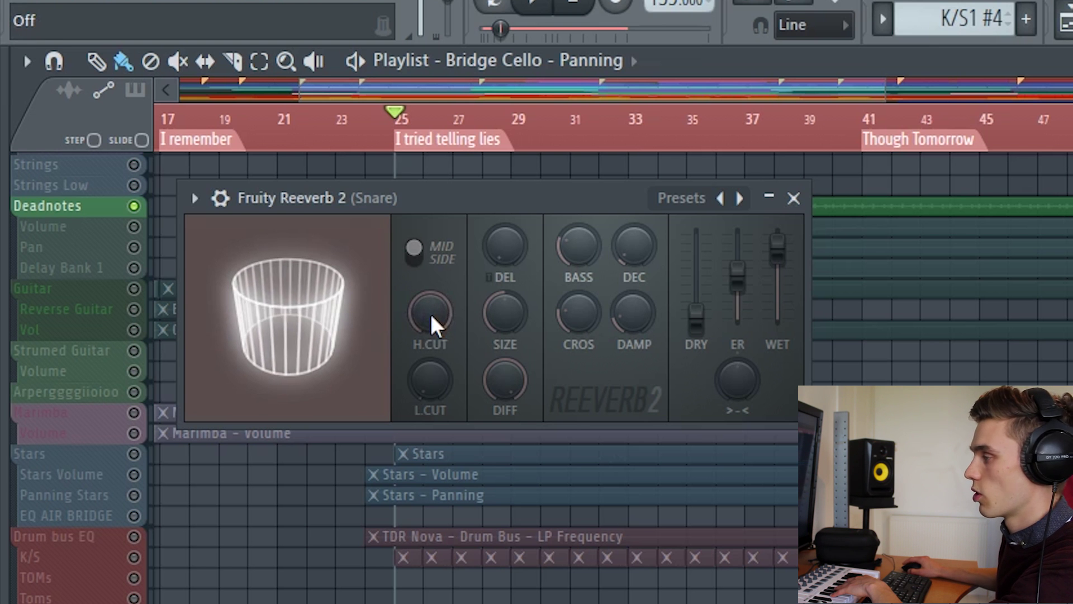
{"action": "left_click_drag", "start_coordinate": [431, 314], "coordinate": [427, 298]}
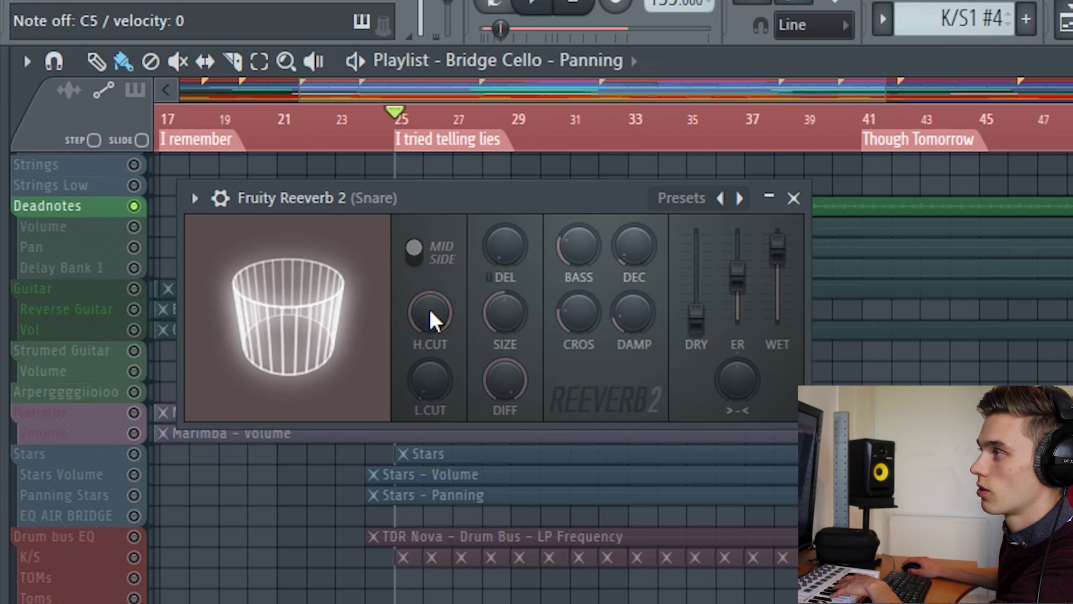
{"action": "left_click_drag", "start_coordinate": [431, 313], "coordinate": [431, 335]}
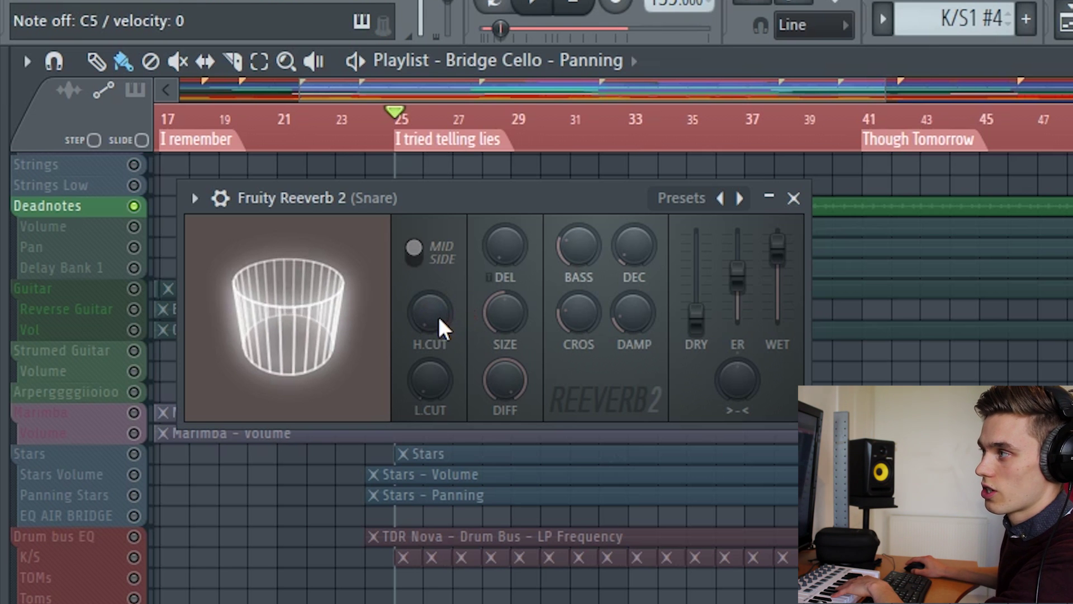
{"action": "left_click_drag", "start_coordinate": [434, 318], "coordinate": [435, 263]}
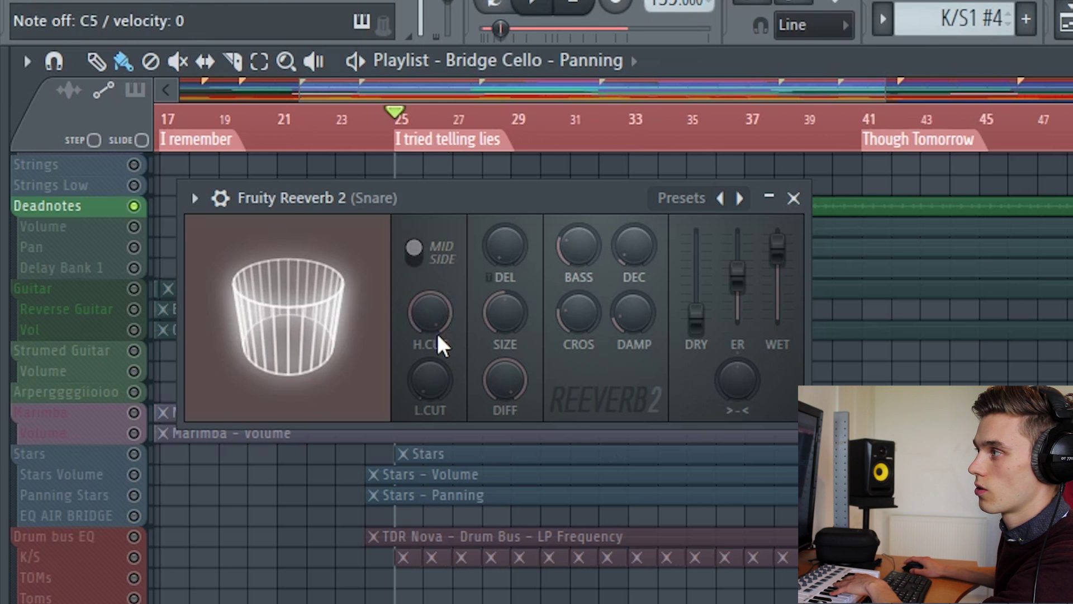
{"action": "left_click_drag", "start_coordinate": [438, 313], "coordinate": [439, 369]}
{"action": "left_click_drag", "start_coordinate": [431, 306], "coordinate": [431, 246]}
{"action": "scroll", "coordinate": [431, 308], "scroll_direction": "down", "scroll_amount": 4}
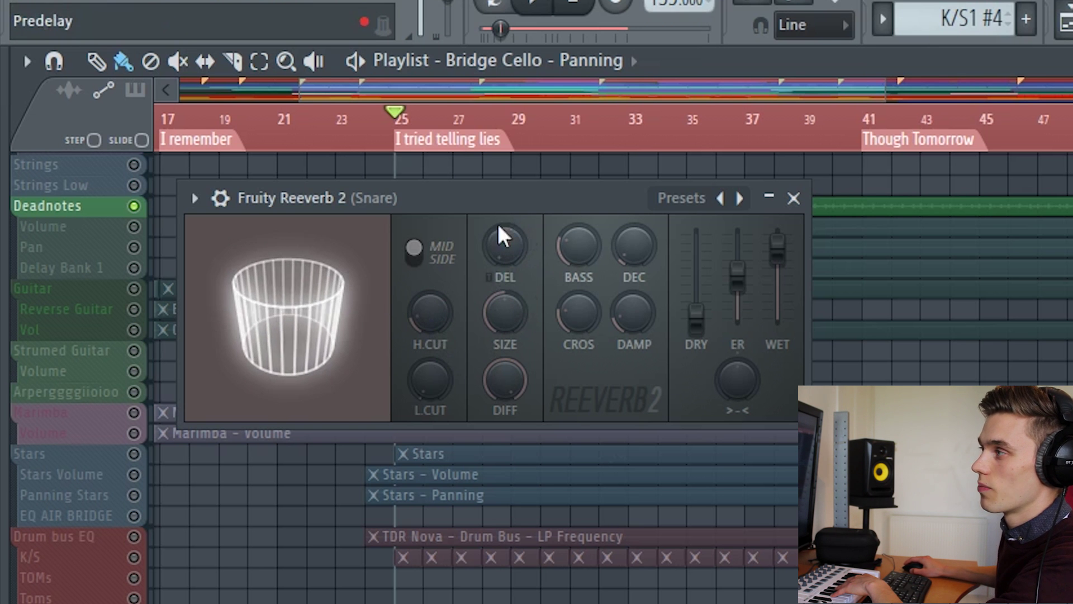
Switch the predelay to tempo-based, and set the dry level to 100% with a moderate wet level
{"action": "left_click", "coordinate": [491, 279]}
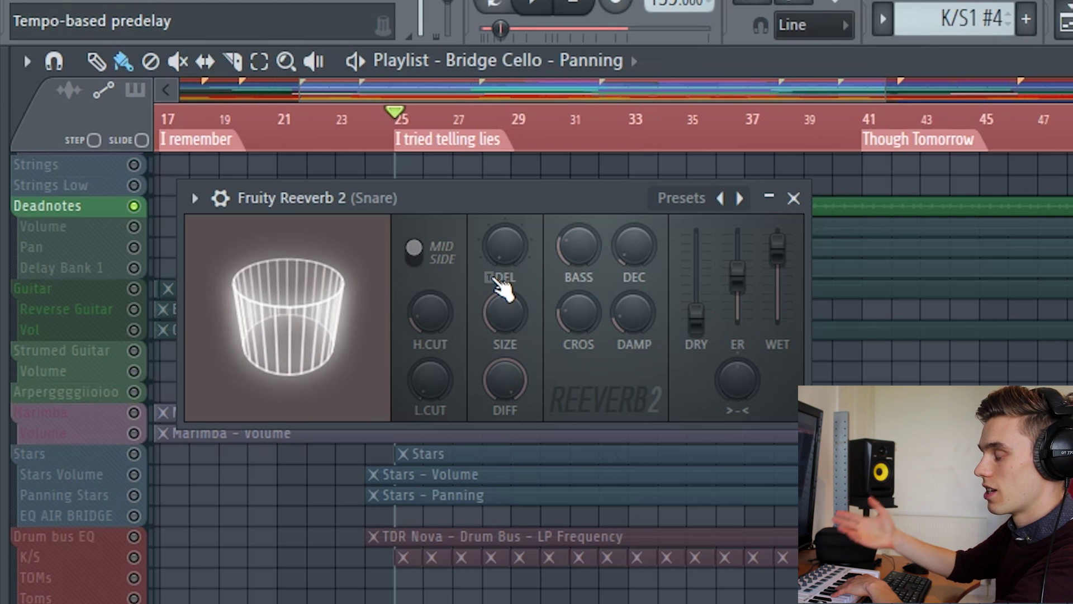
{"action": "left_click_drag", "start_coordinate": [706, 325], "coordinate": [705, 246]}
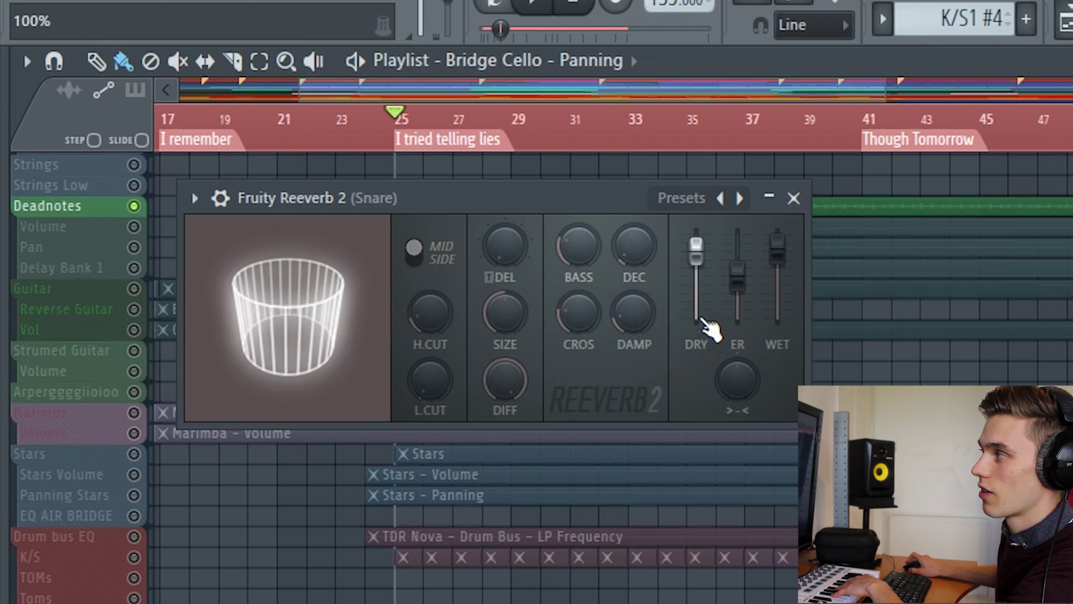
{"action": "left_click_drag", "start_coordinate": [777, 243], "coordinate": [777, 291]}
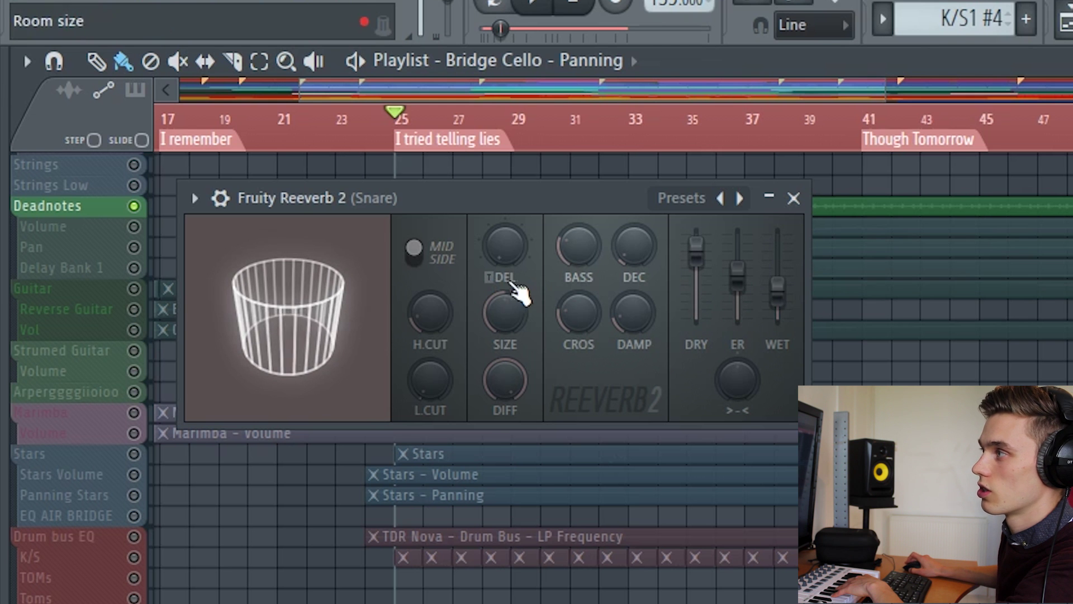
Try tempo-based predelay times including 2:00, then turn off tempo sync and reset the predelay
{"action": "left_click_drag", "start_coordinate": [505, 246], "coordinate": [505, 235]}
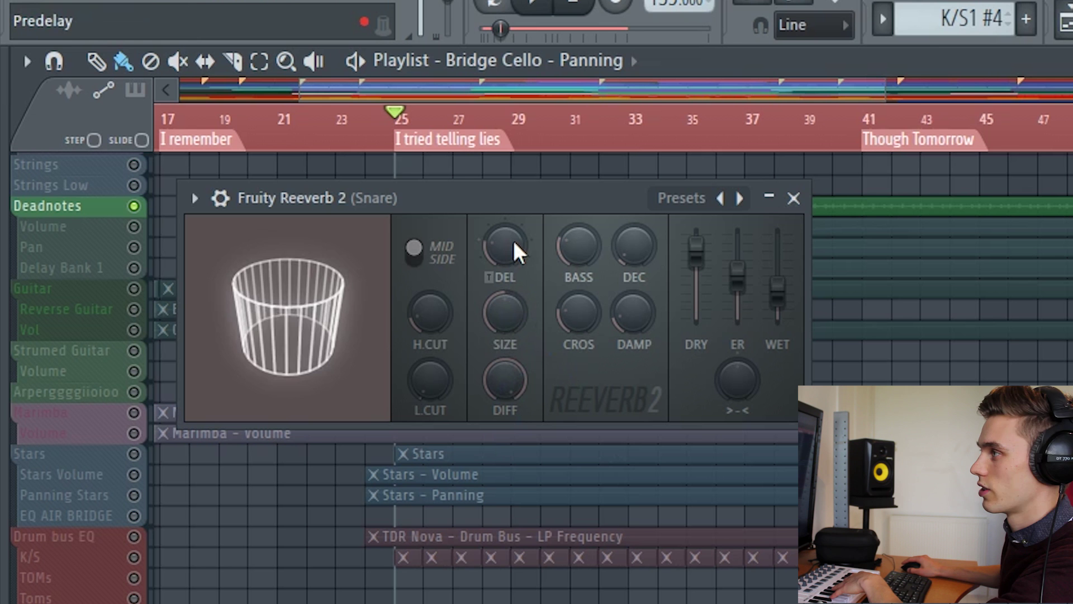
{"action": "mouse_move", "coordinate": [508, 253]}
{"action": "left_mouse_down"}
{"action": "mouse_move", "coordinate": [508, 223]}
{"action": "mouse_move", "coordinate": [505, 244]}
{"action": "left_mouse_up"}
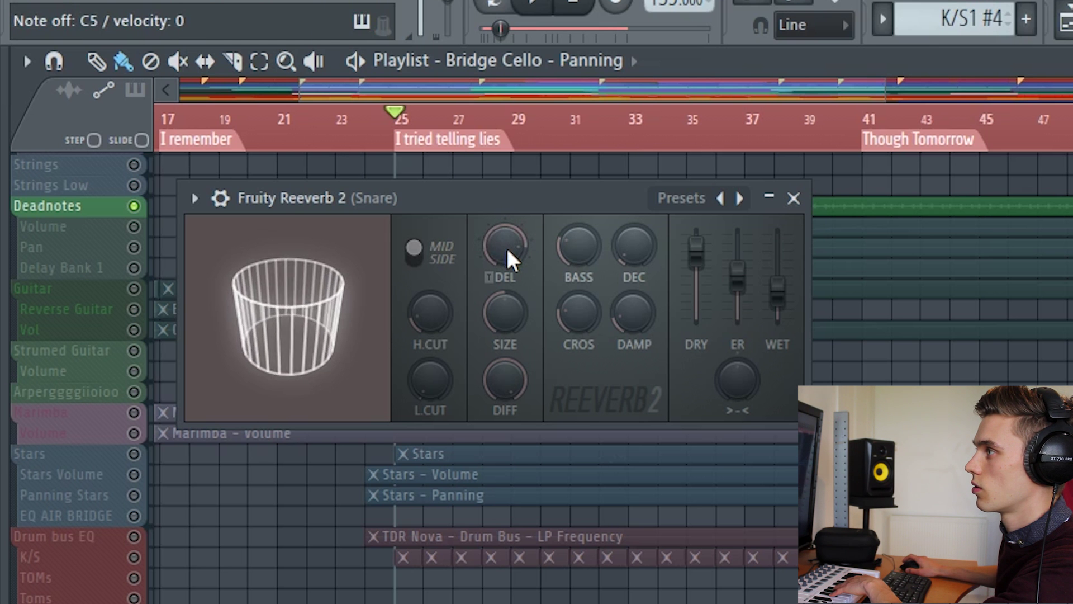
{"action": "left_click", "coordinate": [490, 278]}
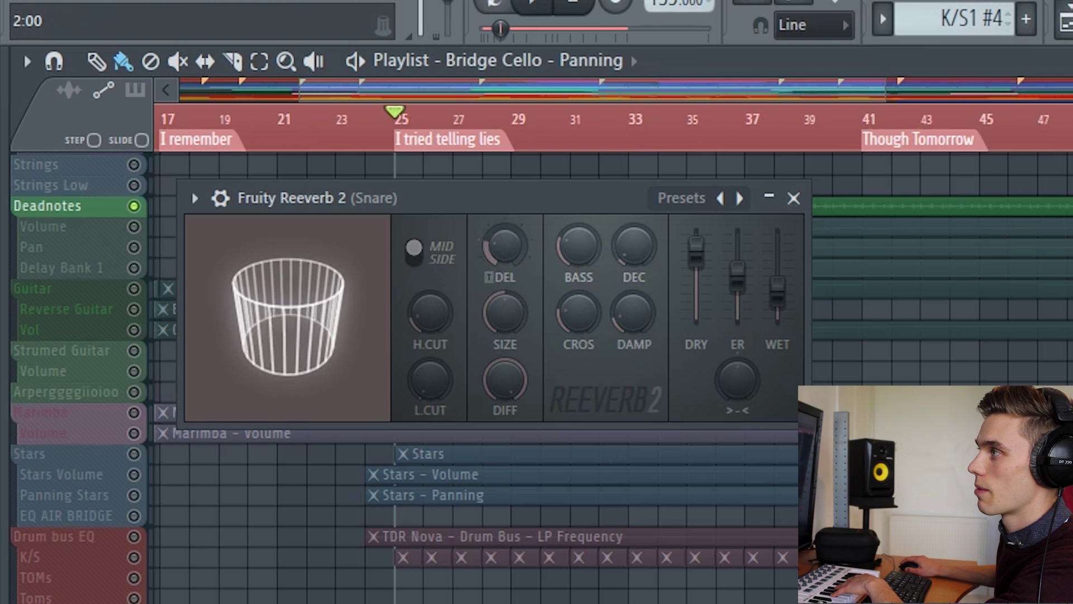
{"action": "left_click", "coordinate": [490, 278]}
{"action": "mouse_move", "coordinate": [505, 246]}
{"action": "left_mouse_down"}
{"action": "mouse_move", "coordinate": [505, 229]}
{"action": "mouse_move", "coordinate": [501, 249]}
{"action": "left_mouse_up"}
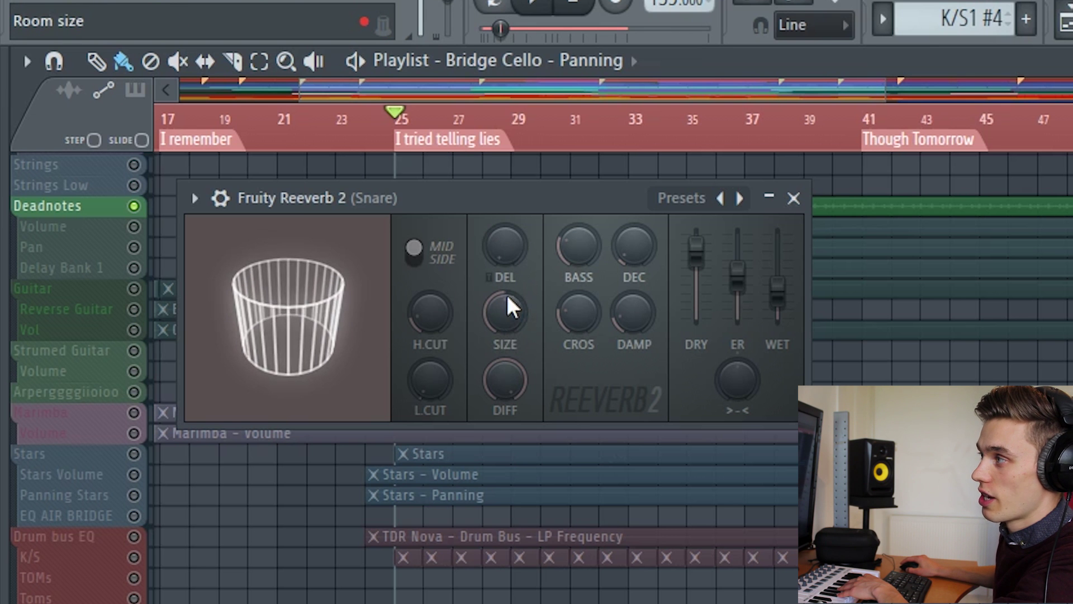
Try the reverb's room size at its maximum, its minimum and values such as 41, then return it to the original size
{"action": "mouse_move", "coordinate": [503, 309]}
{"action": "left_mouse_down"}
{"action": "mouse_move", "coordinate": [502, 283]}
{"action": "mouse_move", "coordinate": [502, 317]}
{"action": "mouse_move", "coordinate": [502, 291]}
{"action": "mouse_move", "coordinate": [502, 305]}
{"action": "left_mouse_up"}
{"action": "left_click_drag", "start_coordinate": [281, 318], "coordinate": [288, 344]}
{"action": "left_click_drag", "start_coordinate": [475, 329], "coordinate": [498, 340]}
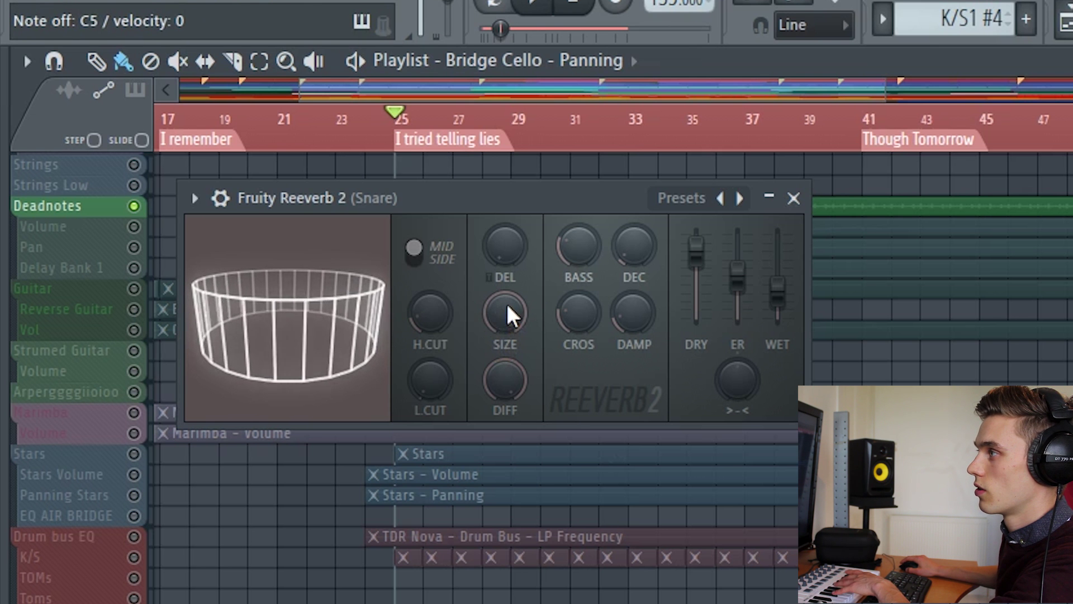
{"action": "left_click_drag", "start_coordinate": [508, 308], "coordinate": [507, 353]}
{"action": "left_click_drag", "start_coordinate": [508, 302], "coordinate": [507, 310]}
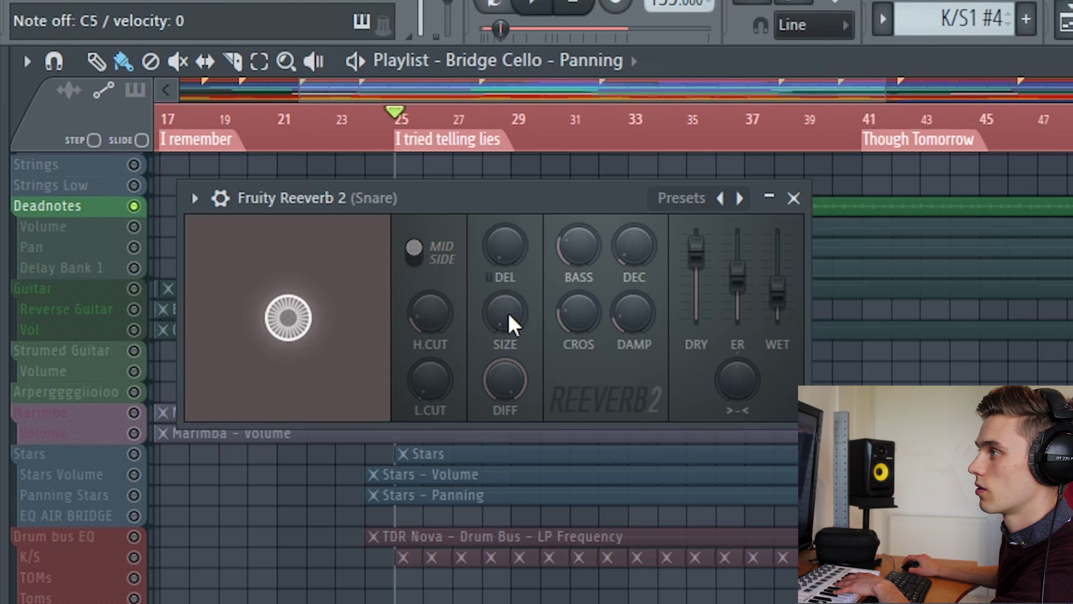
{"action": "scroll", "coordinate": [504, 315], "scroll_direction": "up", "scroll_amount": 5}
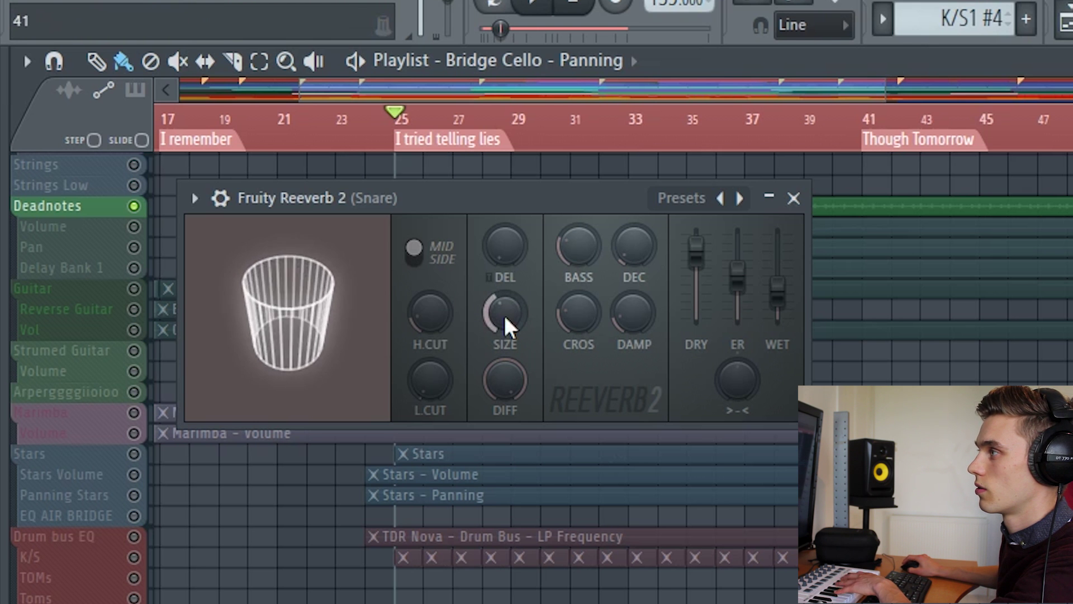
{"action": "left_click_drag", "start_coordinate": [506, 323], "coordinate": [506, 282]}
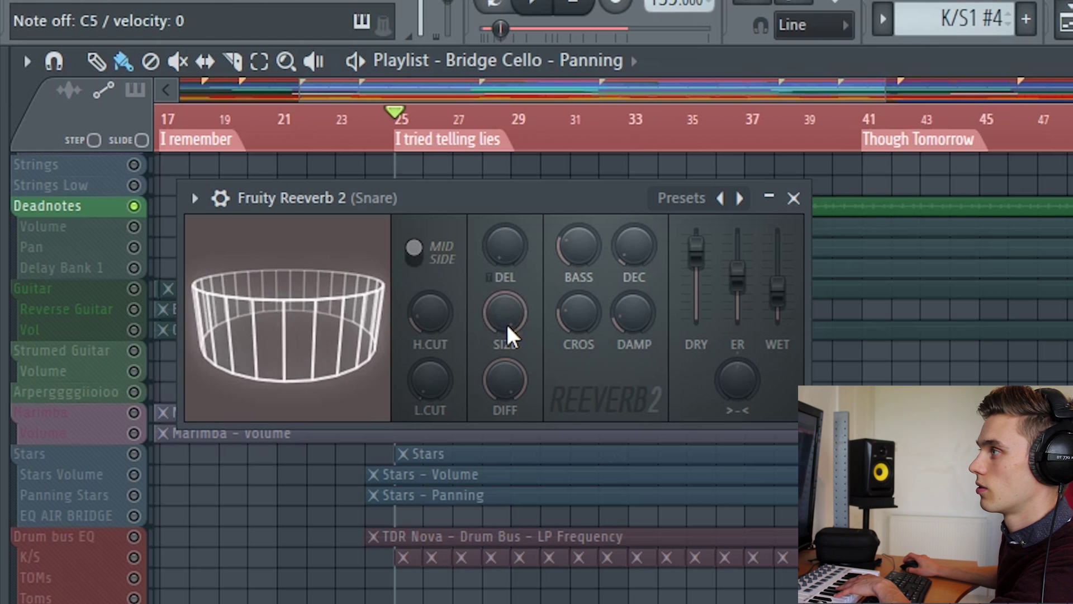
{"action": "left_click_drag", "start_coordinate": [509, 319], "coordinate": [518, 344]}
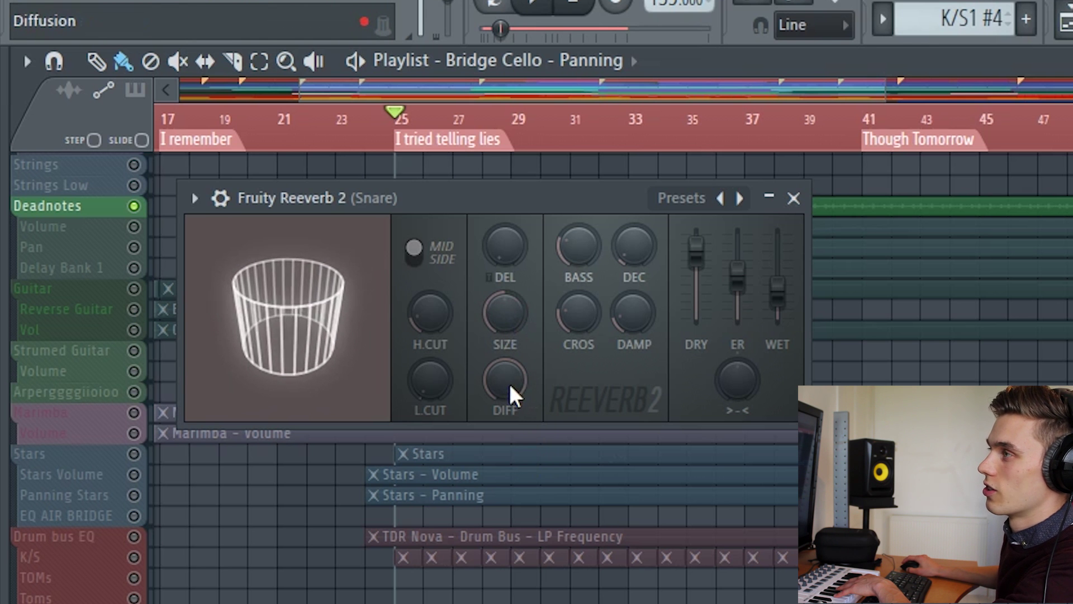
Set the snare reverb's diffusion to 0 and room size to maximum, cut the dry level completely, and raise the wet level high
{"action": "mouse_move", "coordinate": [509, 383]}
{"action": "left_mouse_down"}
{"action": "mouse_move", "coordinate": [508, 394]}
{"action": "mouse_move", "coordinate": [509, 369]}
{"action": "mouse_move", "coordinate": [508, 403]}
{"action": "left_mouse_up"}
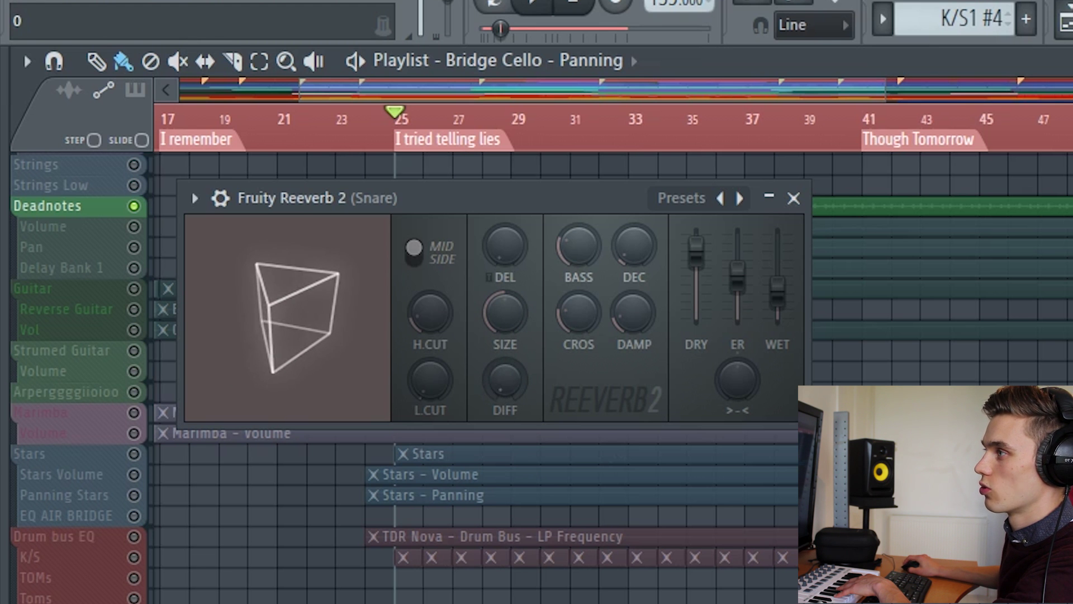
{"action": "left_click_drag", "start_coordinate": [505, 313], "coordinate": [528, 306]}
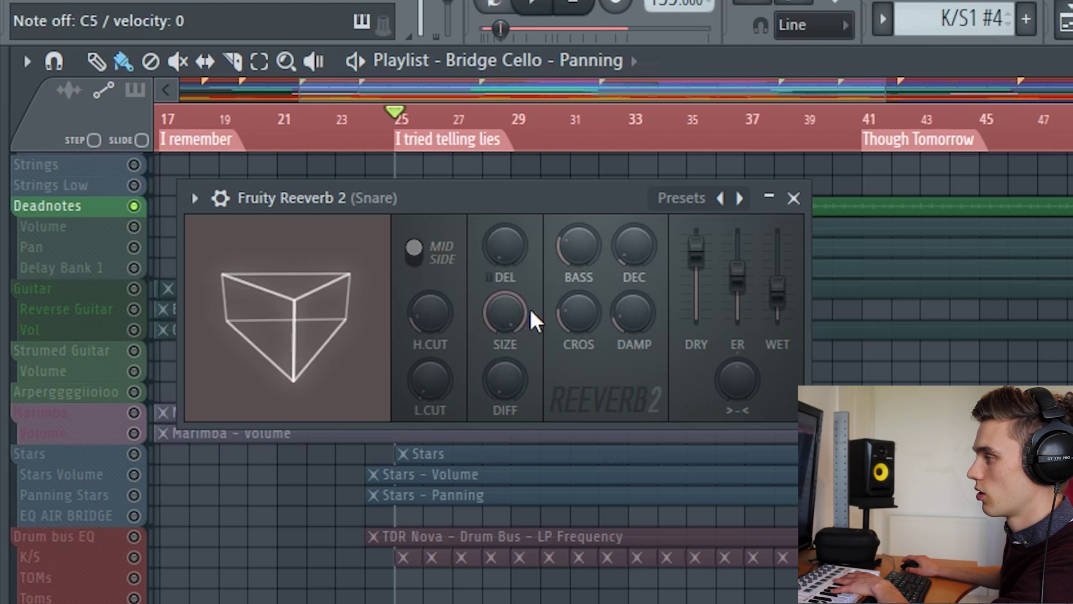
{"action": "left_click_drag", "start_coordinate": [697, 246], "coordinate": [693, 312]}
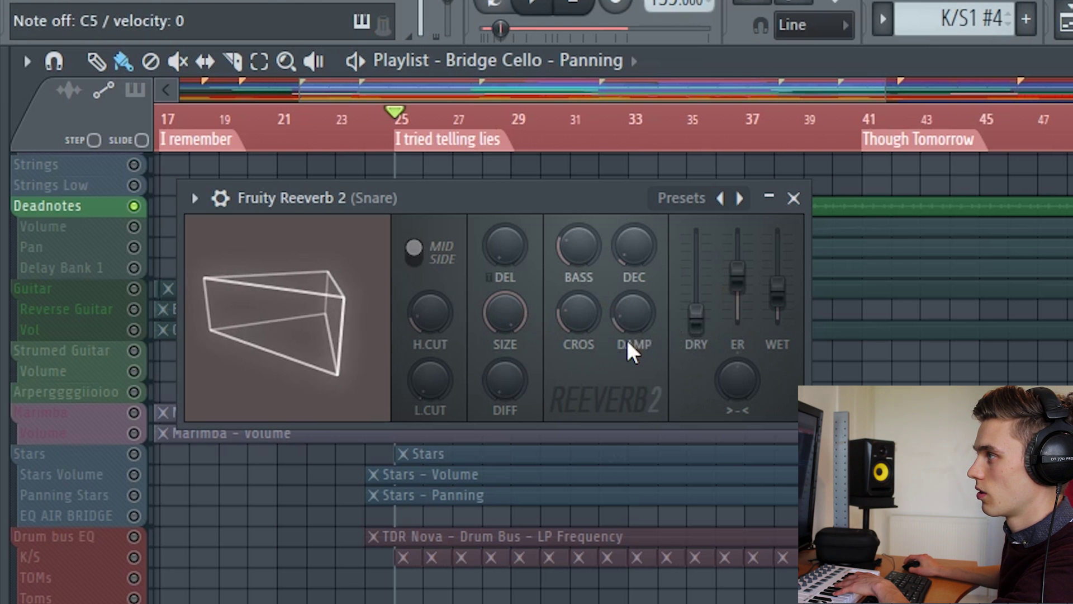
{"action": "left_click_drag", "start_coordinate": [776, 288], "coordinate": [776, 254]}
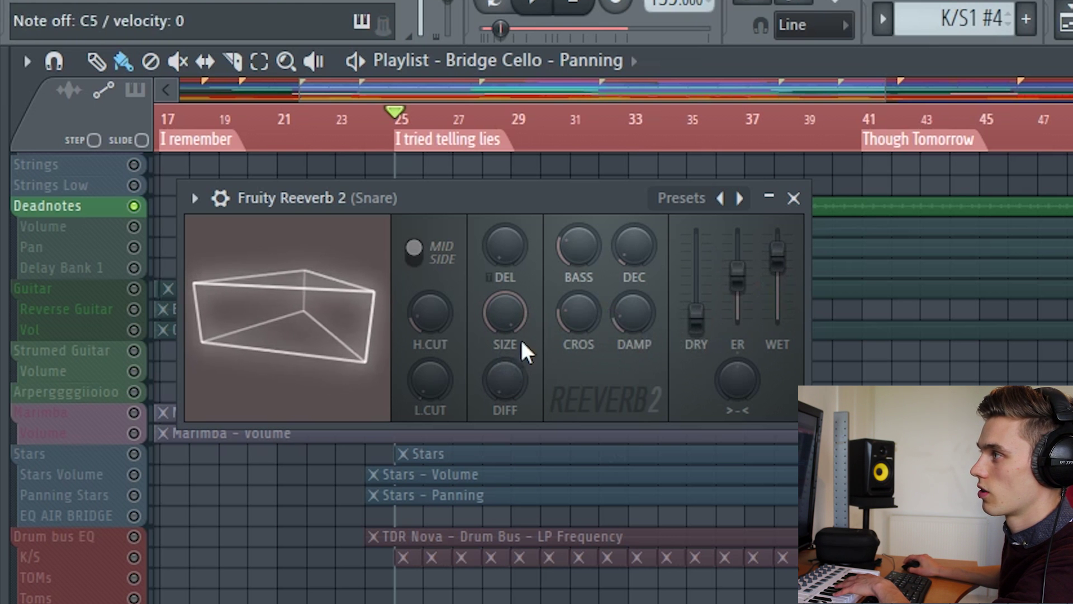
Compare the reverb's diffusion at its minimum and its maximum, leaving it at maximum
{"action": "left_click_drag", "start_coordinate": [532, 407], "coordinate": [511, 415]}
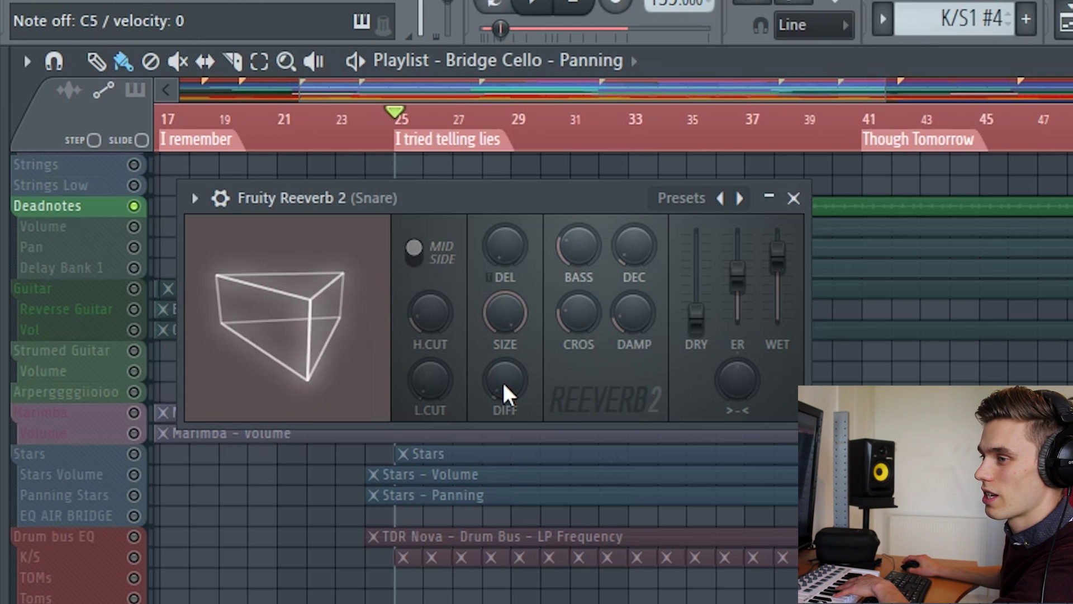
{"action": "left_click_drag", "start_coordinate": [504, 384], "coordinate": [505, 360]}
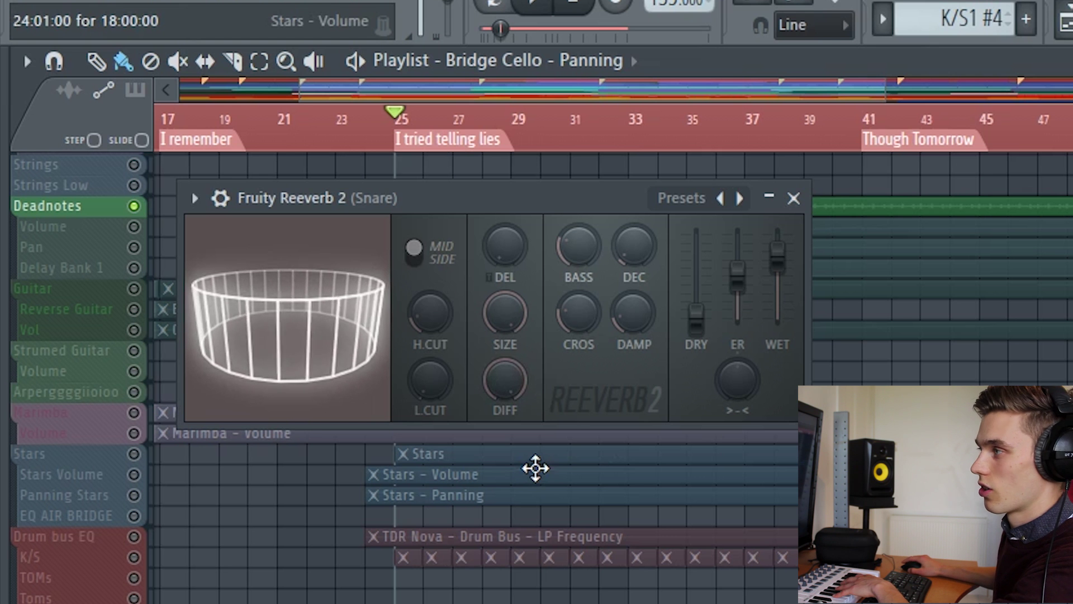
{"action": "left_click_drag", "start_coordinate": [504, 388], "coordinate": [505, 391]}
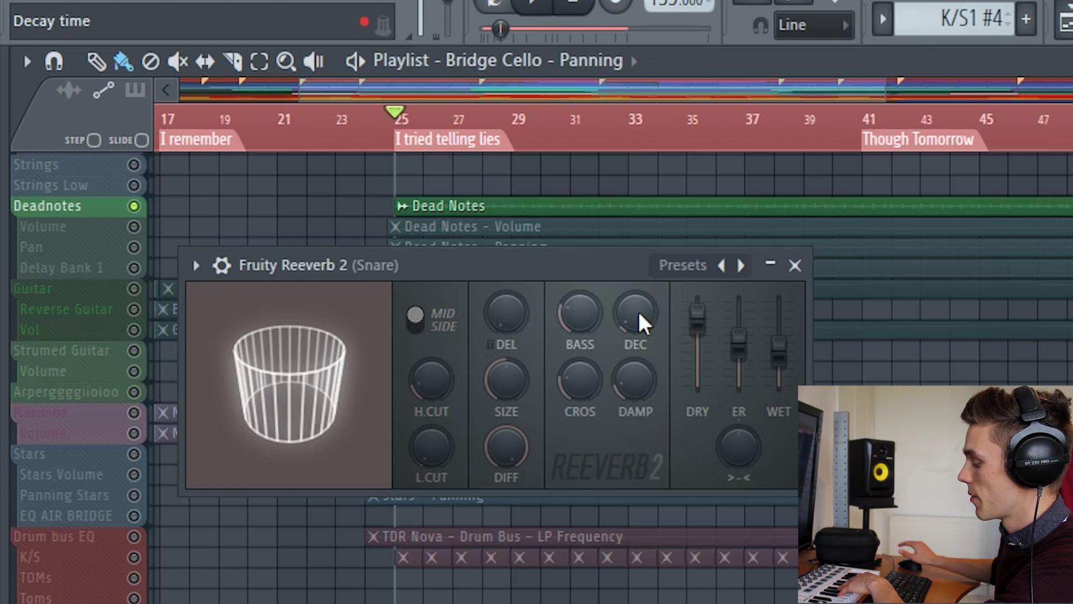
Try the reverb's decay time at several settings including its maximum and 2.3 sec, then raise it to a mid-range setting
{"action": "left_click_drag", "start_coordinate": [638, 311], "coordinate": [638, 314]}
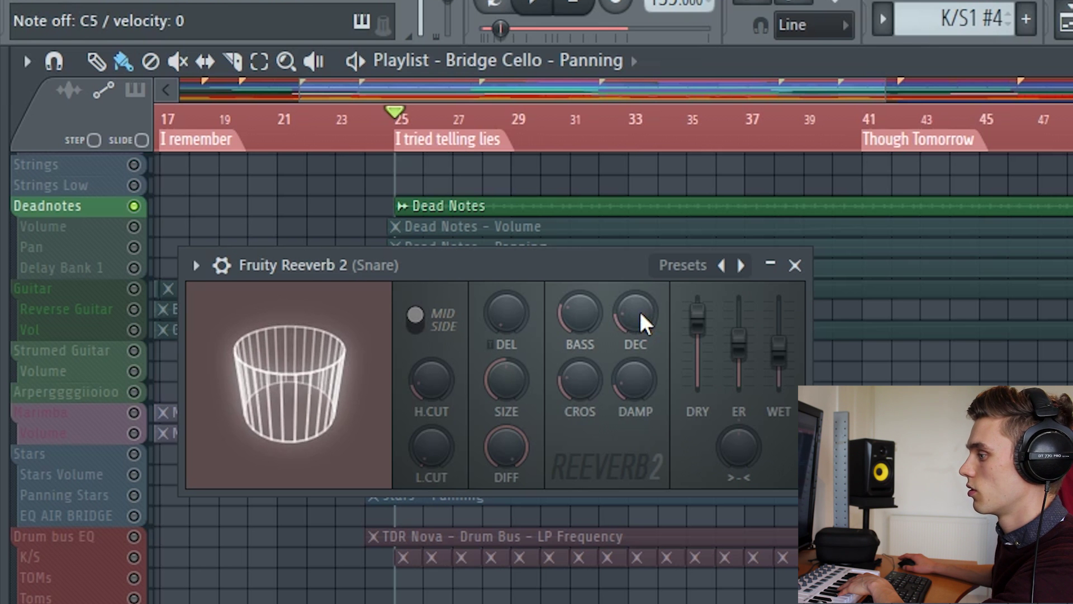
{"action": "mouse_move", "coordinate": [640, 314]}
{"action": "left_mouse_down"}
{"action": "mouse_move", "coordinate": [640, 282]}
{"action": "mouse_move", "coordinate": [631, 320]}
{"action": "left_mouse_up"}
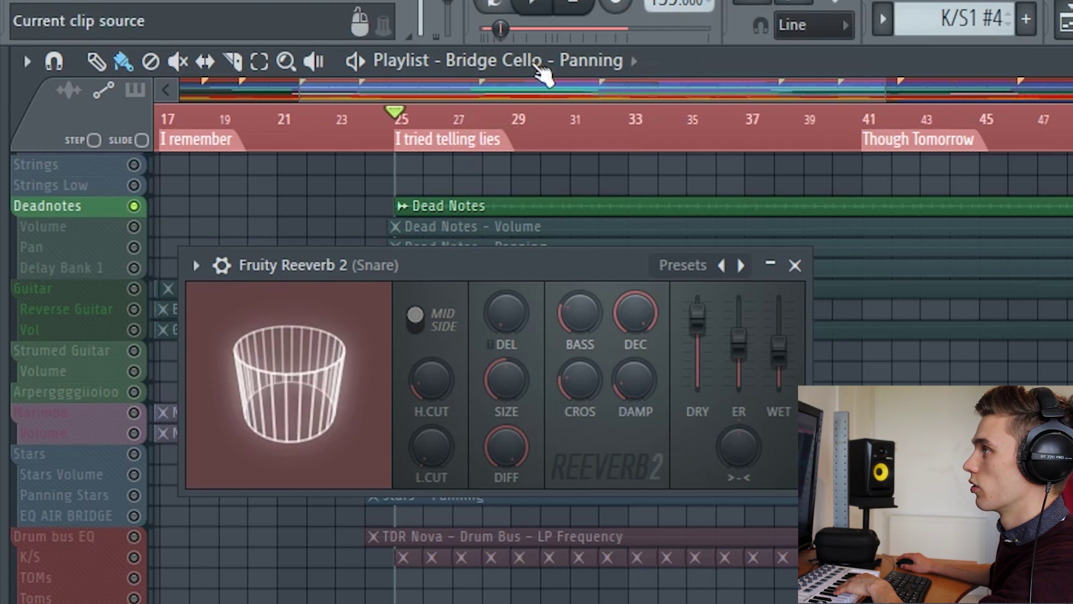
{"action": "left_click", "coordinate": [573, 5]}
{"action": "left_click_drag", "start_coordinate": [638, 314], "coordinate": [637, 331]}
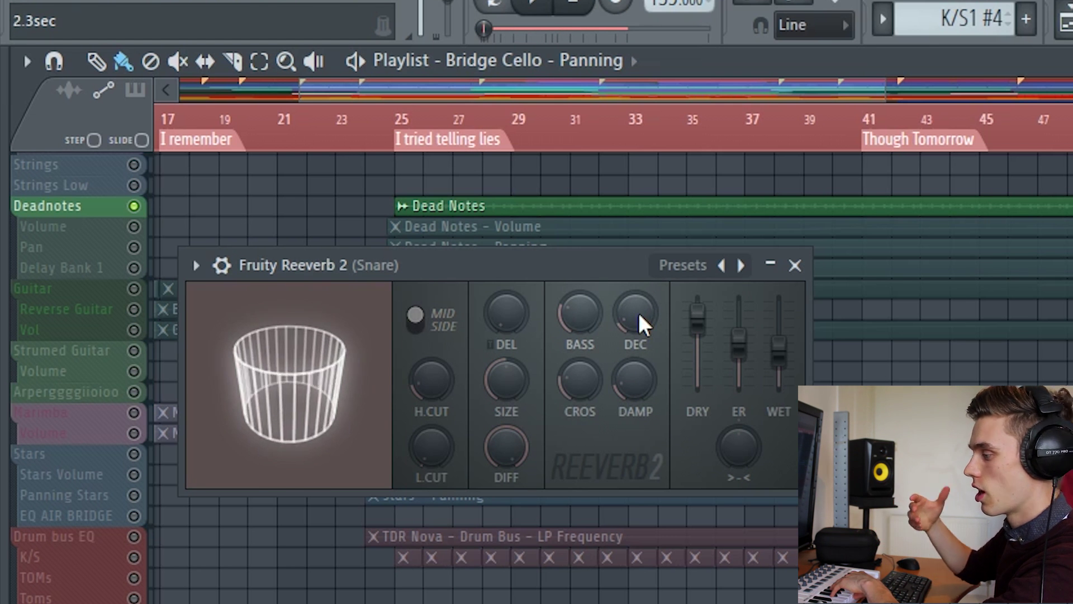
{"action": "left_click_drag", "start_coordinate": [639, 314], "coordinate": [639, 297]}
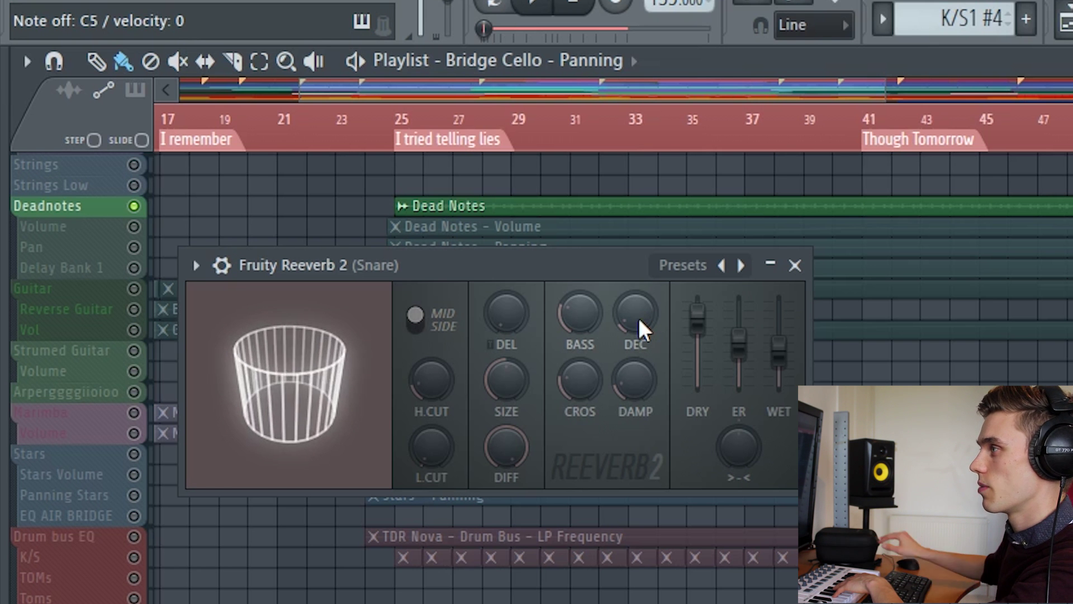
{"action": "left_click_drag", "start_coordinate": [631, 316], "coordinate": [632, 288]}
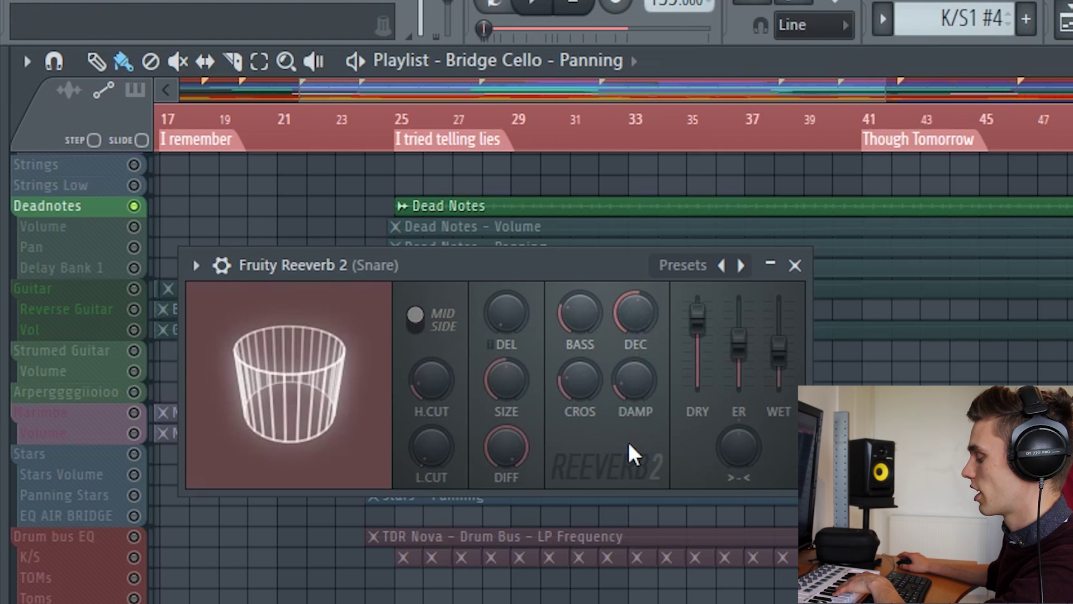
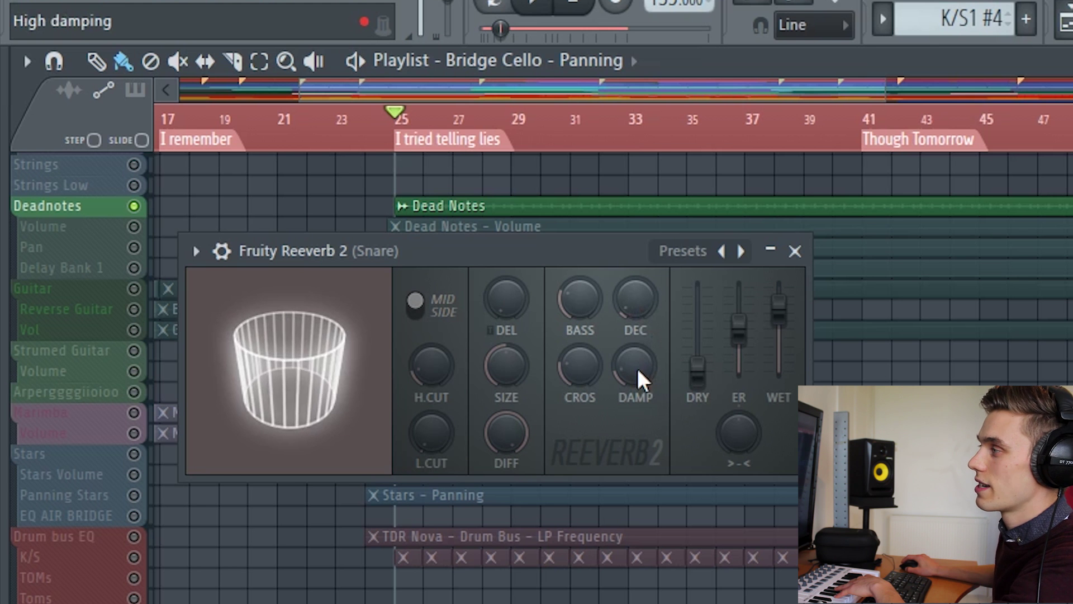
Raise the snare reverb's high cut to maximum and compare the high damping at low and maximum settings
{"action": "left_click_drag", "start_coordinate": [432, 366], "coordinate": [431, 355]}
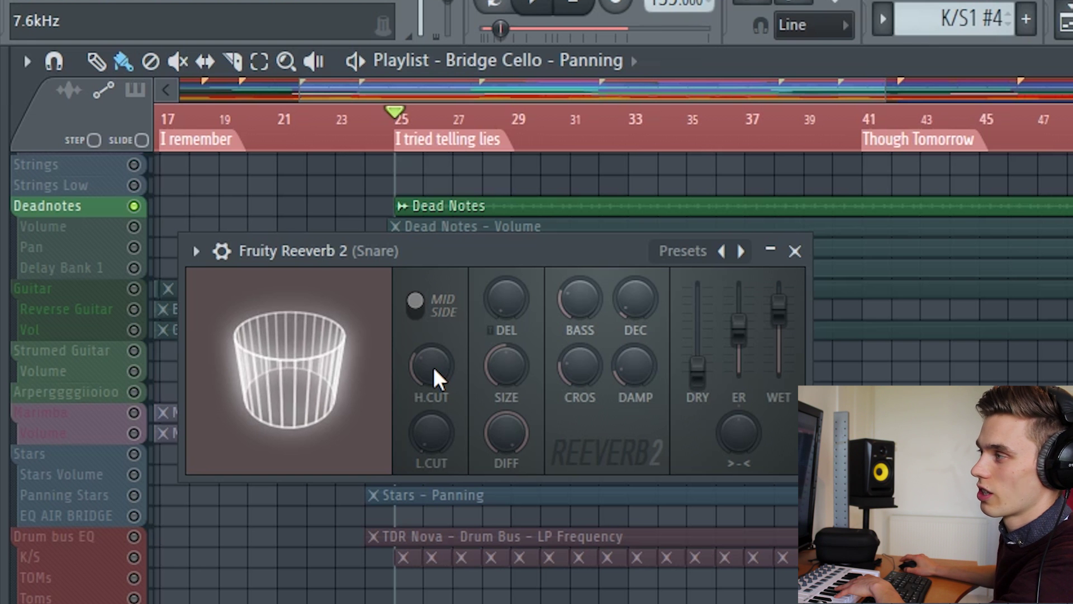
{"action": "left_click_drag", "start_coordinate": [431, 366], "coordinate": [431, 330]}
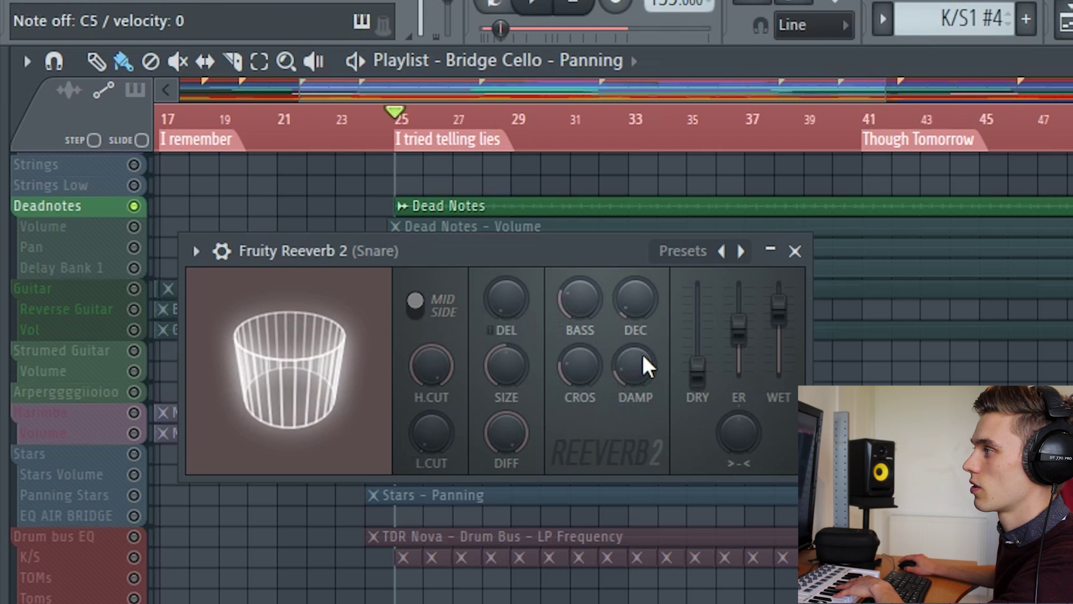
{"action": "left_click_drag", "start_coordinate": [642, 367], "coordinate": [646, 344]}
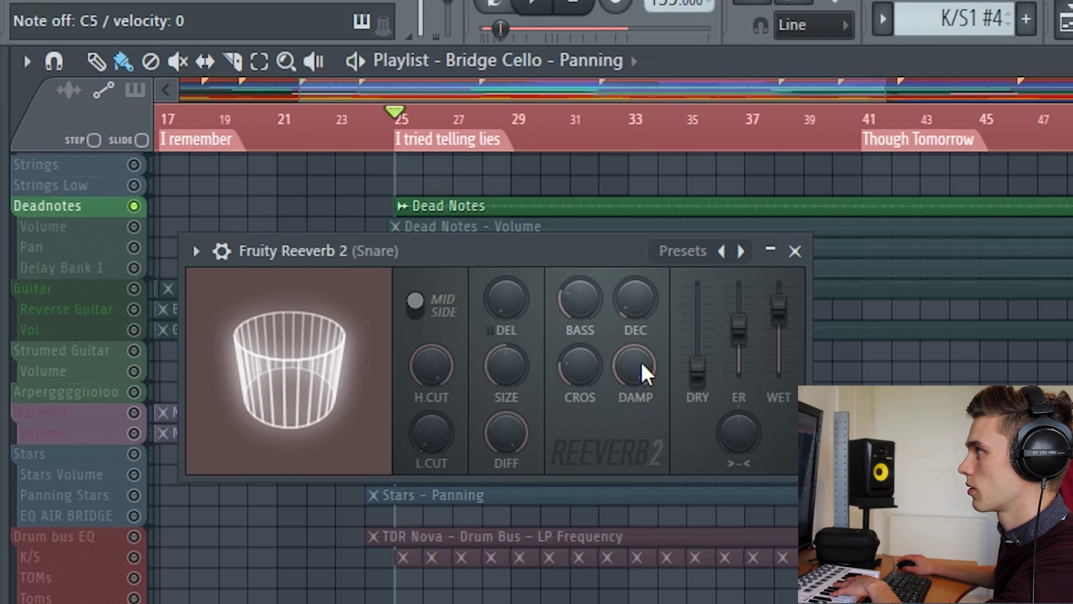
{"action": "mouse_move", "coordinate": [642, 360]}
{"action": "left_mouse_down"}
{"action": "mouse_move", "coordinate": [641, 403]}
{"action": "mouse_move", "coordinate": [635, 352]}
{"action": "mouse_move", "coordinate": [632, 403]}
{"action": "mouse_move", "coordinate": [630, 371]}
{"action": "left_mouse_up"}
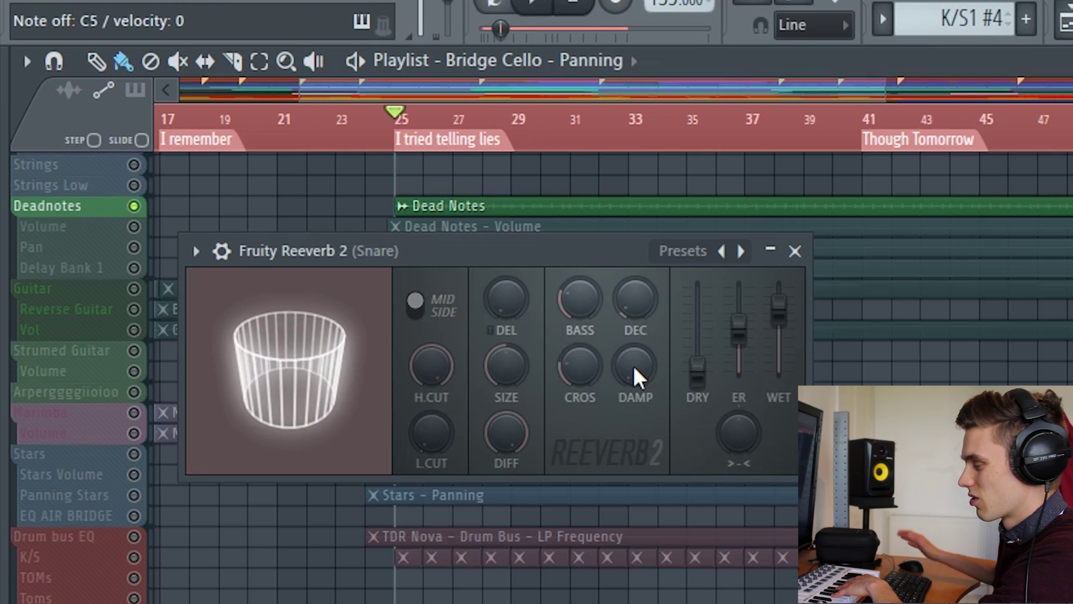
{"action": "left_click_drag", "start_coordinate": [633, 365], "coordinate": [637, 347]}
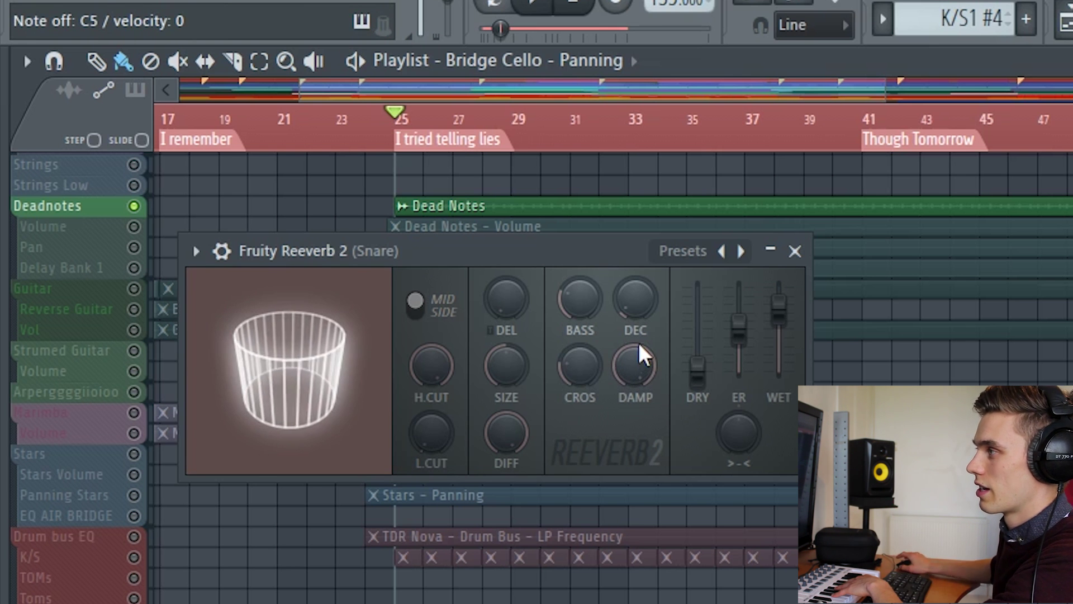
{"action": "left_click_drag", "start_coordinate": [642, 366], "coordinate": [643, 330]}
Alternate between lowering the high cut and changing the high damping to compare them, ending with both set low
{"action": "left_click_drag", "start_coordinate": [442, 366], "coordinate": [441, 392]}
{"action": "left_click_drag", "start_coordinate": [619, 367], "coordinate": [620, 328]}
{"action": "left_click_drag", "start_coordinate": [413, 379], "coordinate": [412, 414]}
{"action": "left_click_drag", "start_coordinate": [649, 363], "coordinate": [649, 322]}
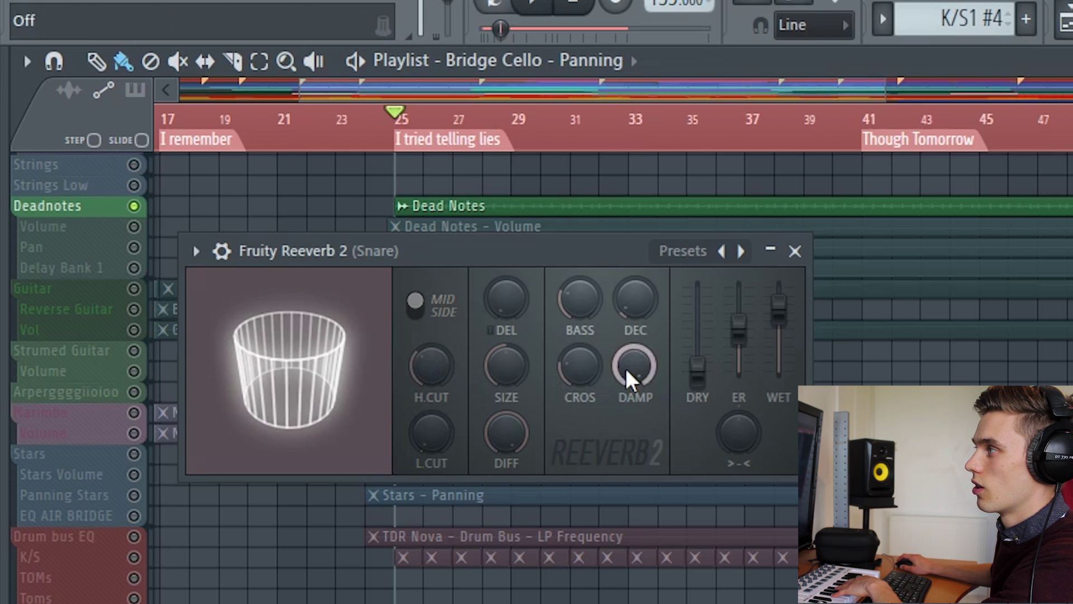
{"action": "left_click_drag", "start_coordinate": [636, 370], "coordinate": [636, 402]}
{"action": "left_click_drag", "start_coordinate": [448, 347], "coordinate": [448, 364]}
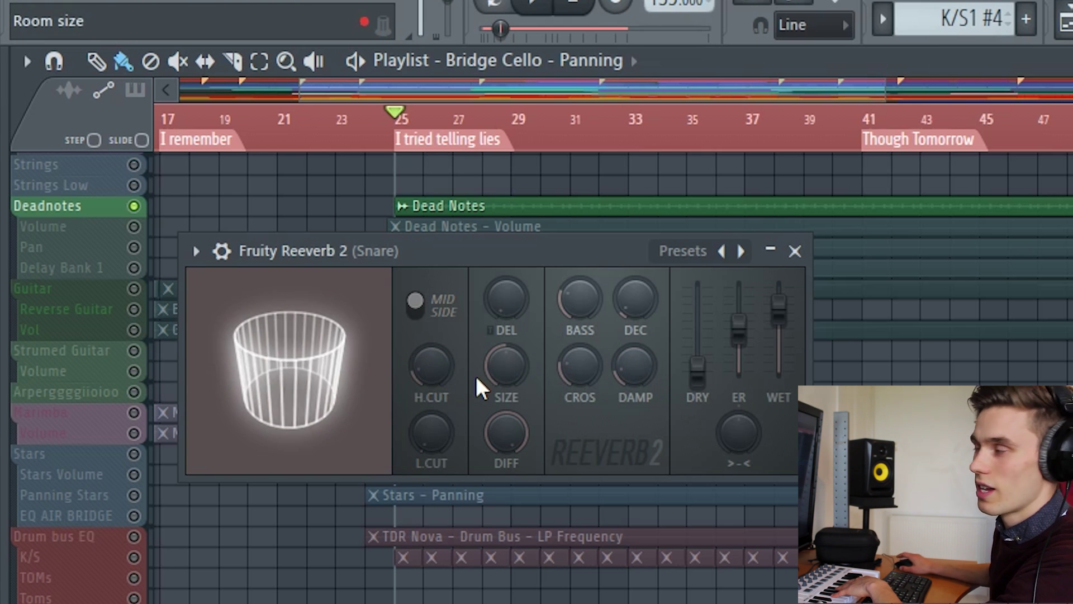
Adjust the snare reverb's crossover and compare the bass multiplier at 28% and at its maximum
{"action": "mouse_move", "coordinate": [583, 372]}
{"action": "left_mouse_down"}
{"action": "mouse_move", "coordinate": [583, 351]}
{"action": "mouse_move", "coordinate": [583, 361]}
{"action": "left_mouse_up"}
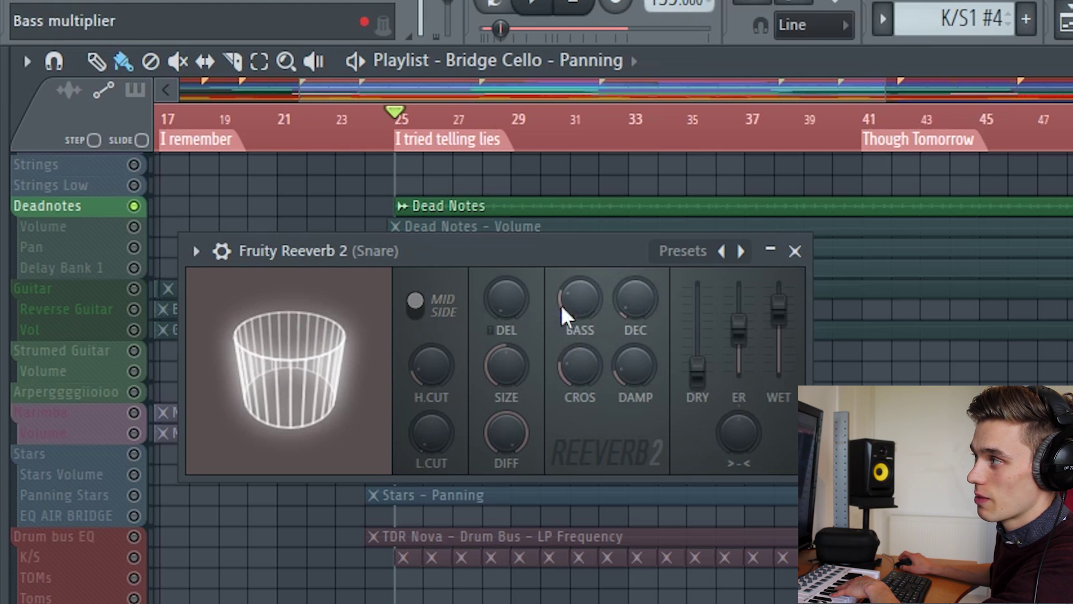
{"action": "left_click_drag", "start_coordinate": [585, 263], "coordinate": [586, 277]}
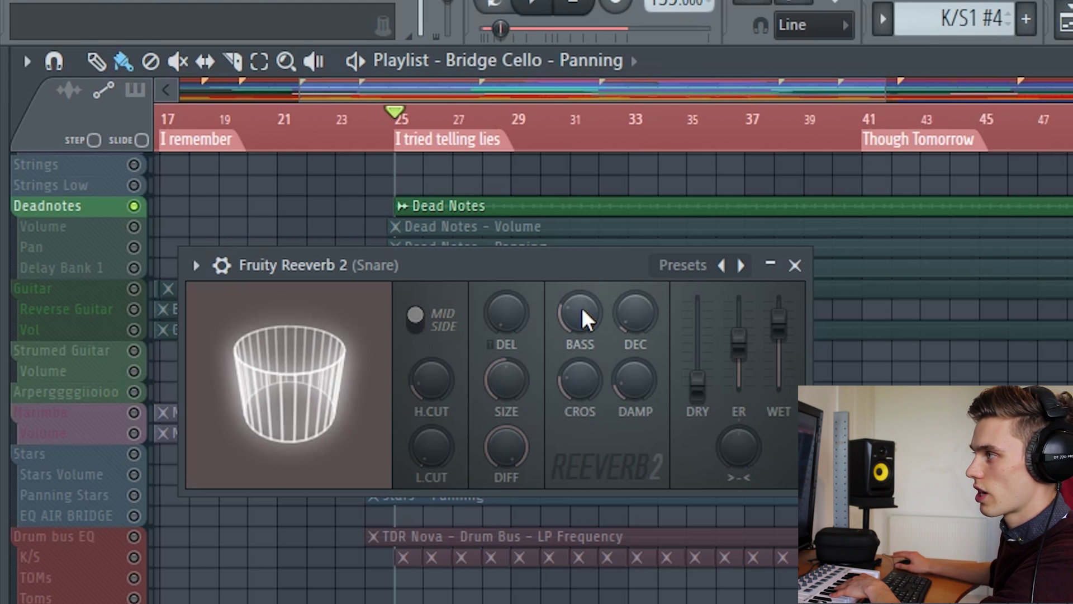
{"action": "mouse_move", "coordinate": [582, 305]}
{"action": "left_mouse_down"}
{"action": "mouse_move", "coordinate": [582, 291]}
{"action": "mouse_move", "coordinate": [581, 316]}
{"action": "left_mouse_up"}
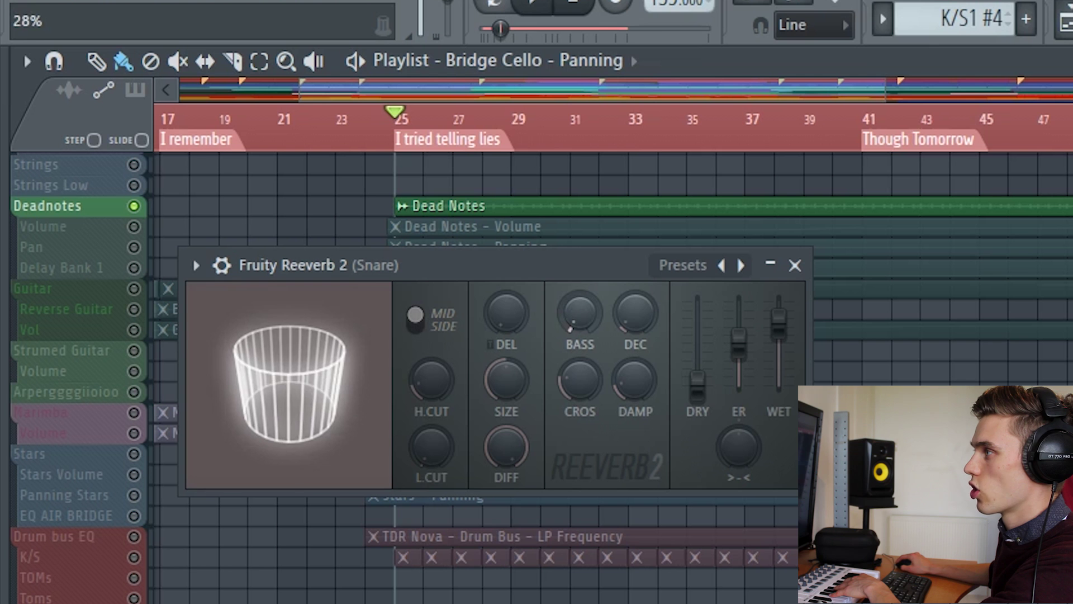
{"action": "left_click_drag", "start_coordinate": [576, 320], "coordinate": [582, 268]}
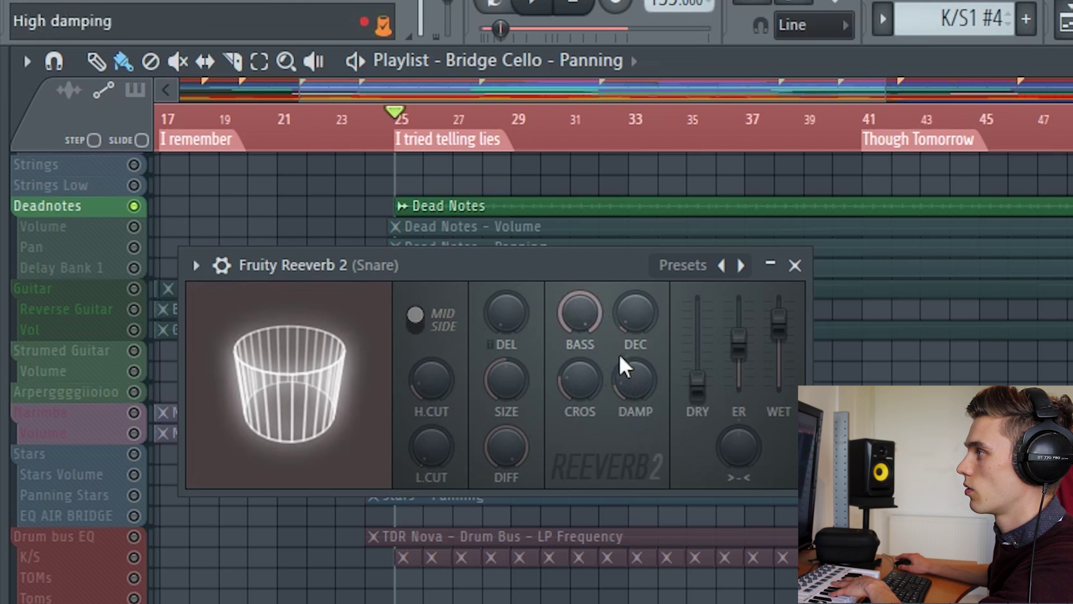
Raise the dry level, lower the wet level, and try several bass multiplier settings from high to low, ending at a moderate one
{"action": "left_click_drag", "start_coordinate": [695, 398], "coordinate": [695, 330]}
{"action": "left_click_drag", "start_coordinate": [780, 323], "coordinate": [763, 353]}
{"action": "left_click_drag", "start_coordinate": [602, 302], "coordinate": [577, 326]}
{"action": "left_click_drag", "start_coordinate": [579, 376], "coordinate": [583, 271]}
{"action": "left_click_drag", "start_coordinate": [592, 317], "coordinate": [576, 419]}
{"action": "scroll", "coordinate": [586, 321], "scroll_direction": "up", "scroll_amount": 5}
{"action": "left_click_drag", "start_coordinate": [585, 314], "coordinate": [585, 324]}
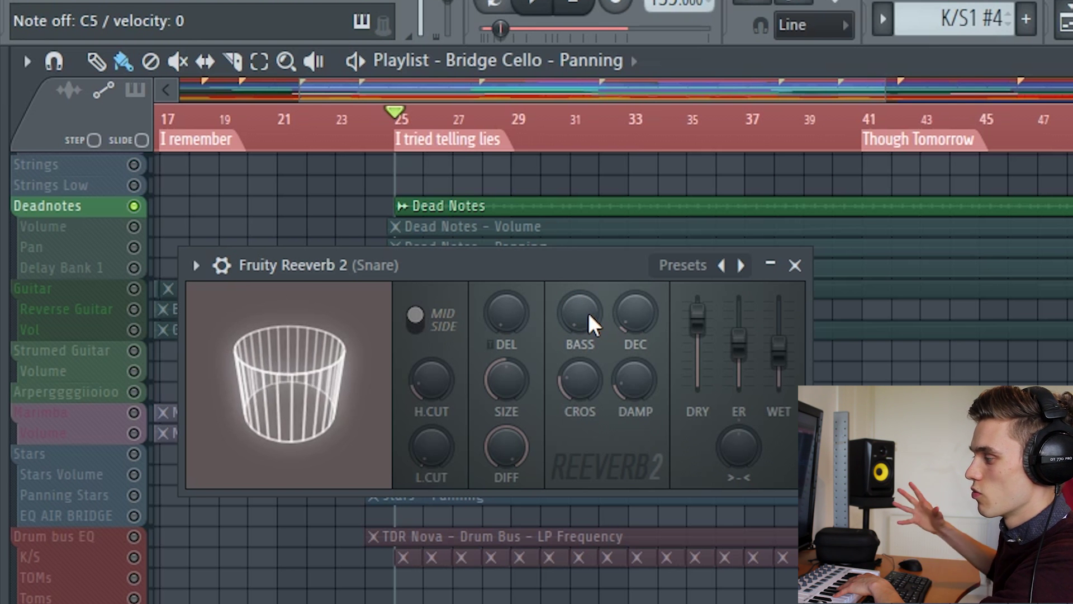
{"action": "left_click_drag", "start_coordinate": [588, 314], "coordinate": [588, 296]}
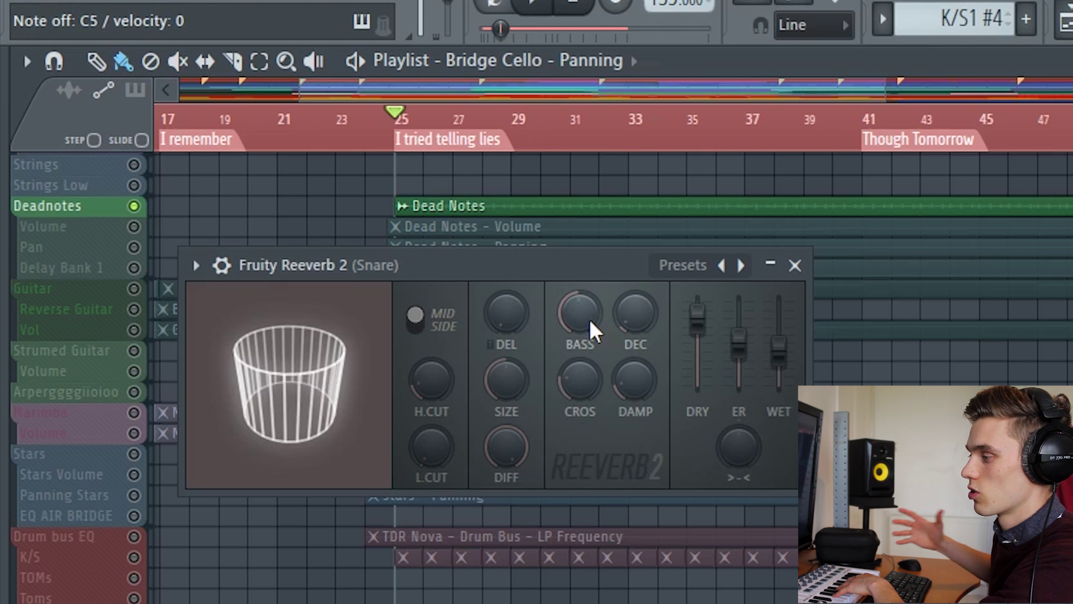
{"action": "left_click_drag", "start_coordinate": [579, 287], "coordinate": [583, 310]}
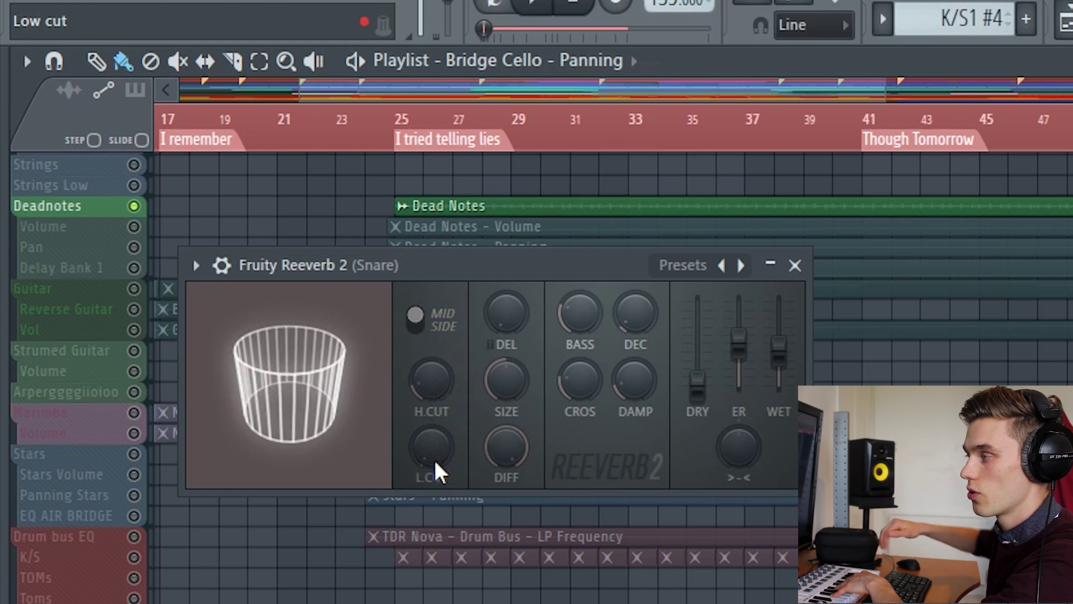
Try the snare reverb's low cut at 2315 Hz and at 3000 Hz, then turn it back down
{"action": "left_click_drag", "start_coordinate": [431, 447], "coordinate": [431, 407]}
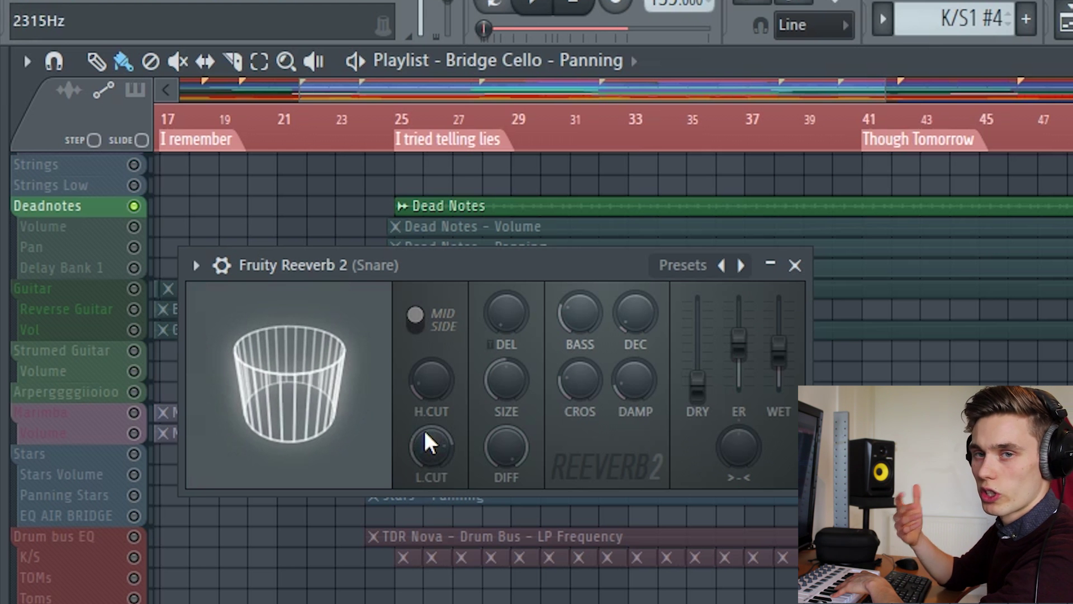
{"action": "left_click_drag", "start_coordinate": [424, 432], "coordinate": [424, 407]}
{"action": "left_click_drag", "start_coordinate": [431, 447], "coordinate": [431, 436]}
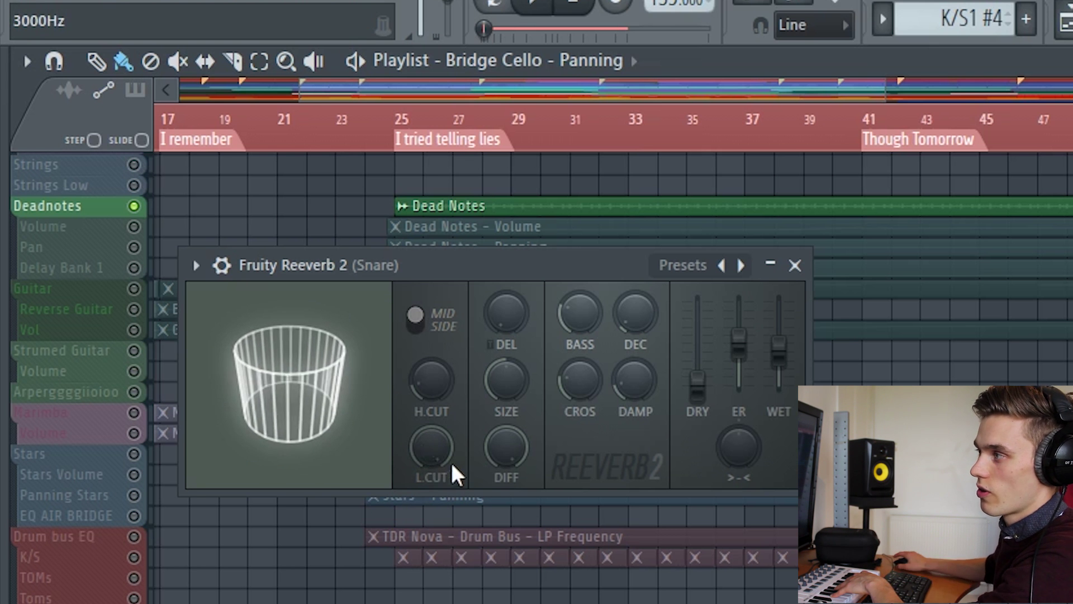
{"action": "mouse_move", "coordinate": [427, 440]}
{"action": "left_mouse_down"}
{"action": "mouse_move", "coordinate": [427, 464]}
{"action": "mouse_move", "coordinate": [427, 439]}
{"action": "left_mouse_up"}
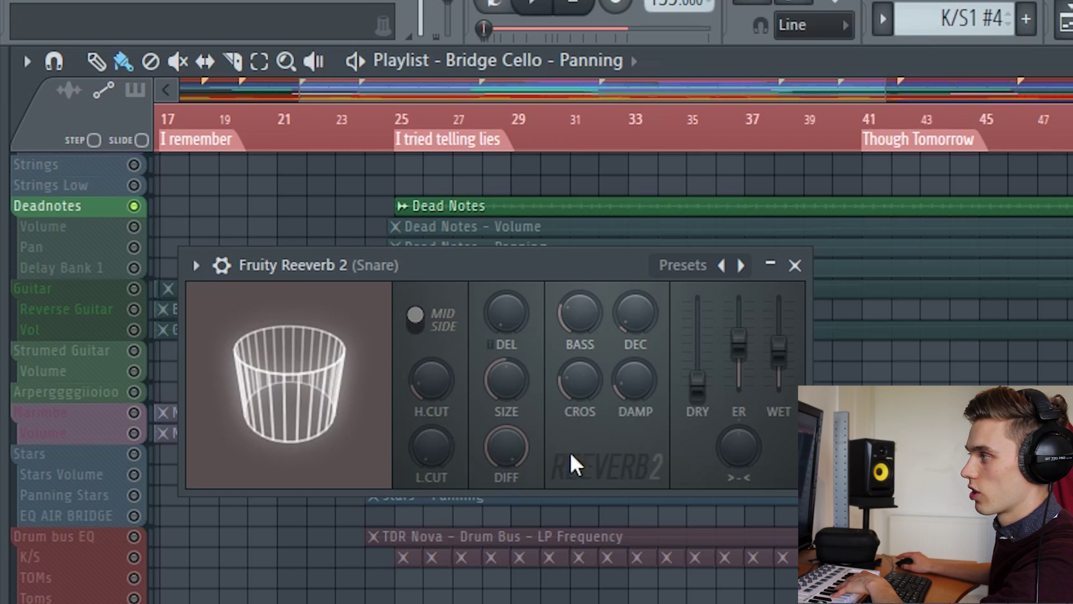
{"action": "mouse_move", "coordinate": [442, 450]}
{"action": "left_mouse_down"}
{"action": "mouse_move", "coordinate": [443, 436]}
{"action": "mouse_move", "coordinate": [443, 461]}
{"action": "left_mouse_up"}
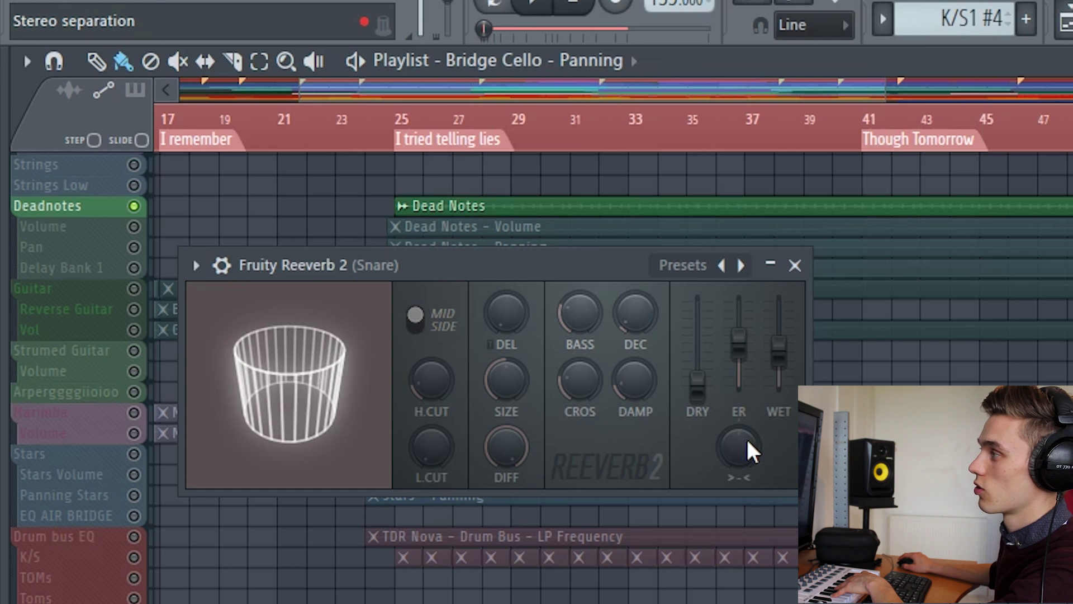
Shift the reverb's stereo separation away from centre and back, and switch the input to side and back to mid
{"action": "mouse_move", "coordinate": [738, 447]}
{"action": "left_mouse_down"}
{"action": "mouse_move", "coordinate": [738, 425]}
{"action": "mouse_move", "coordinate": [738, 462]}
{"action": "mouse_move", "coordinate": [737, 445]}
{"action": "left_mouse_up"}
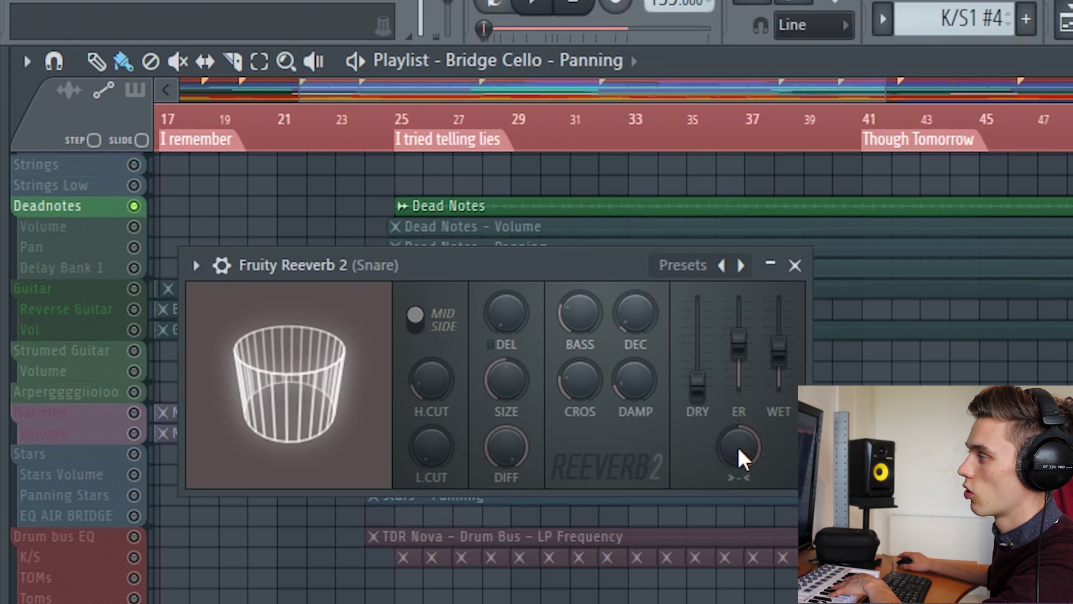
{"action": "left_click_drag", "start_coordinate": [747, 441], "coordinate": [742, 475]}
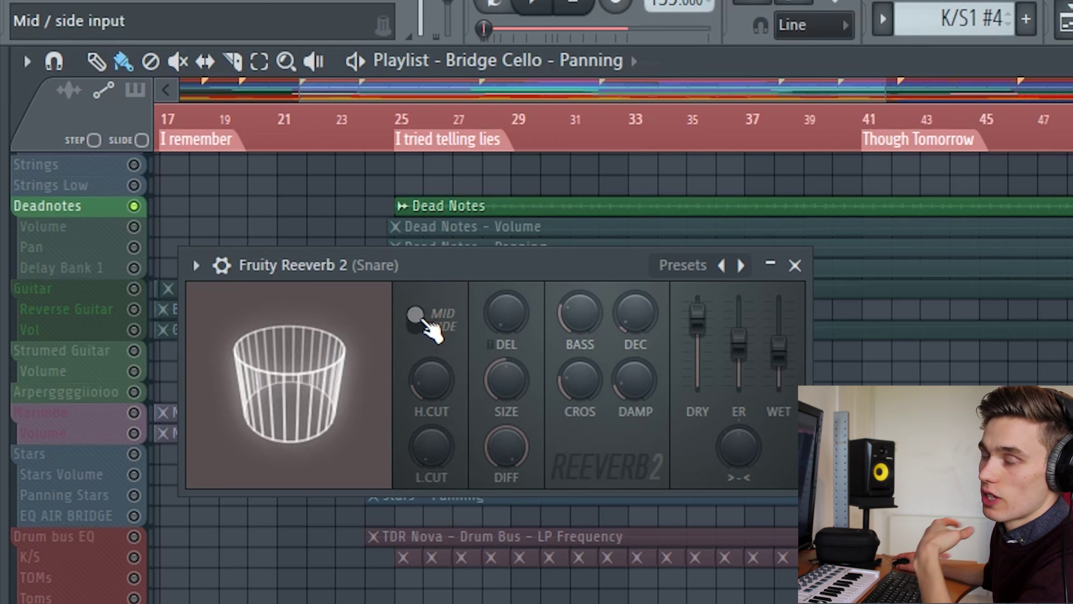
{"action": "left_click", "coordinate": [420, 318]}
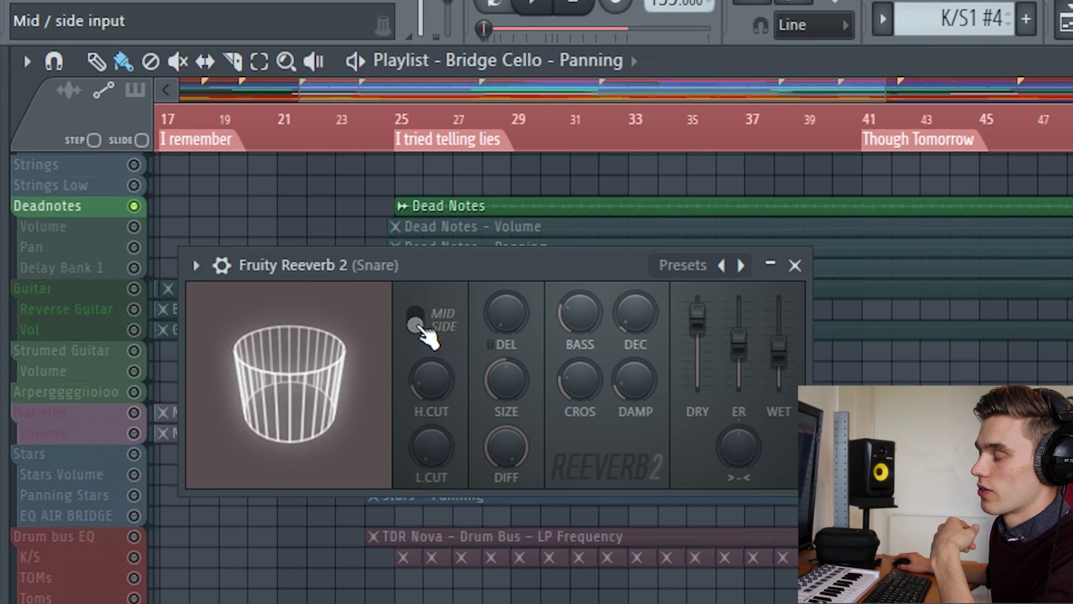
{"action": "left_click", "coordinate": [418, 323]}
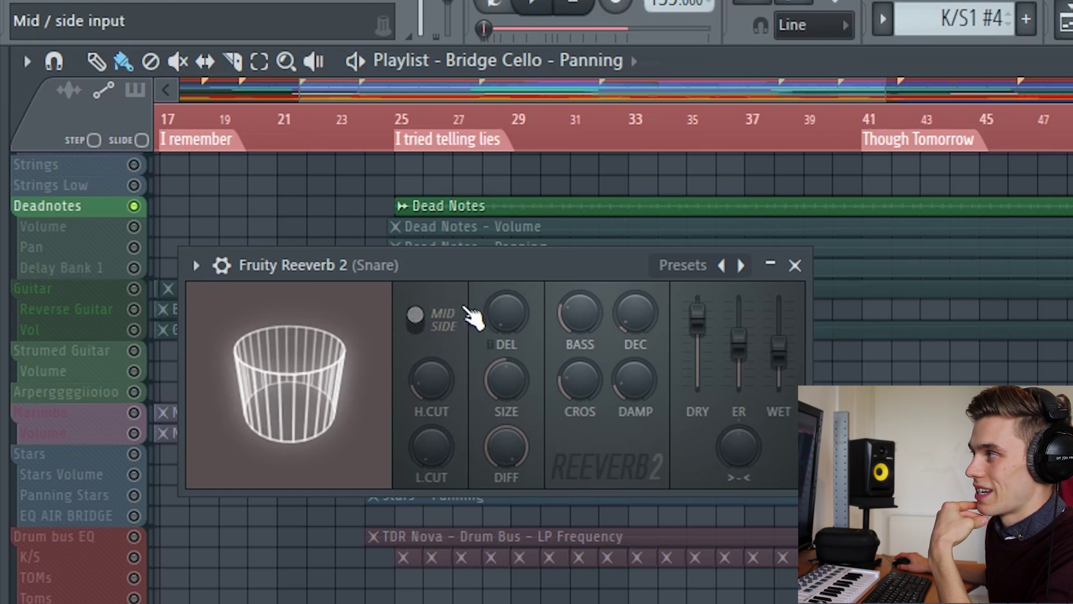
{"action": "left_click_drag", "start_coordinate": [552, 262], "coordinate": [578, 288]}
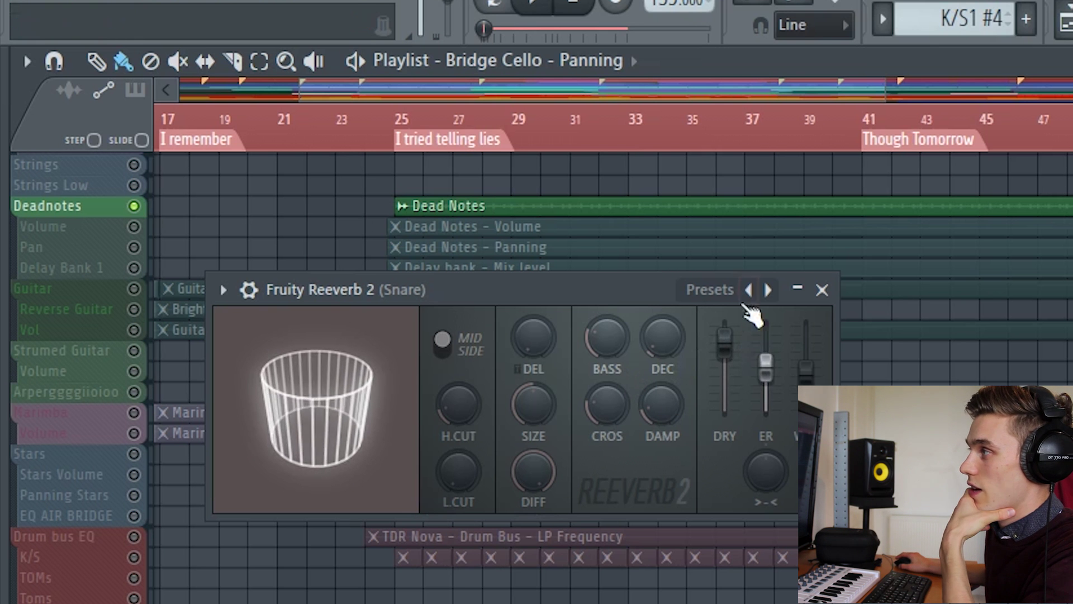
Unsolo the Deadnotes track so every playlist track is active, and play the arrangement from around bar 25
{"action": "left_click", "coordinate": [415, 136]}
{"action": "scroll", "coordinate": [640, 409], "scroll_direction": "up", "scroll_amount": 3}
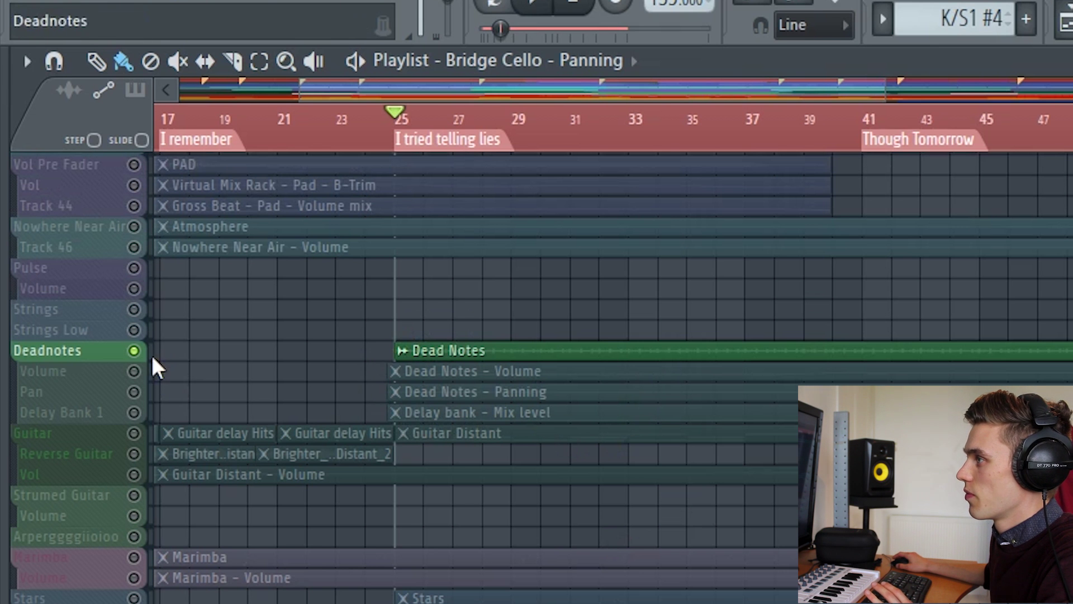
{"action": "right_click", "coordinate": [134, 350]}
{"action": "left_click", "coordinate": [376, 123]}
{"action": "key", "text": "space"}
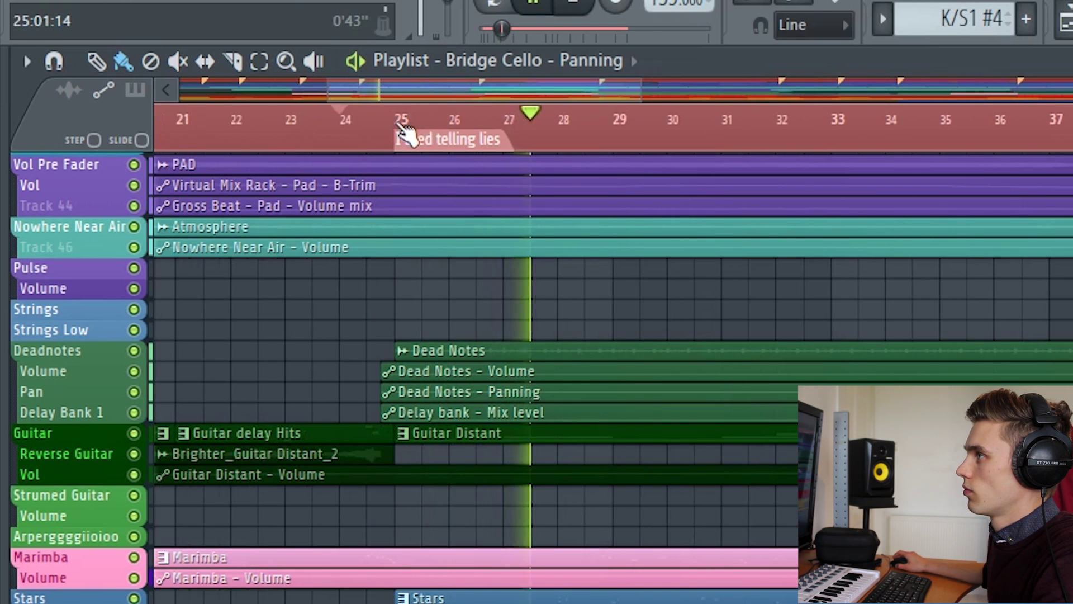
{"action": "key", "text": "space"}
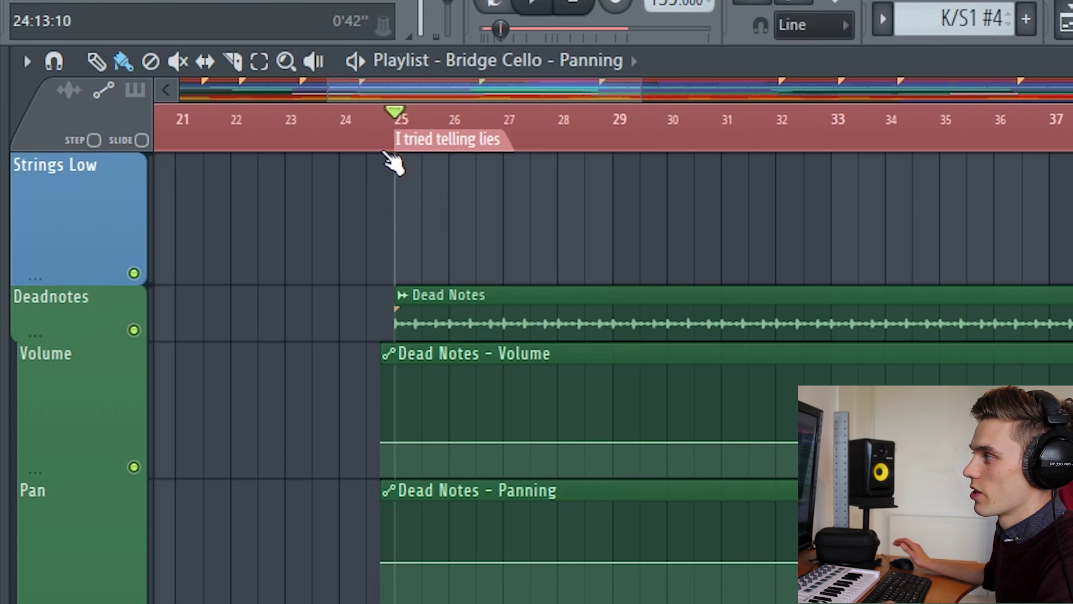
Play the song from bar 25, open the mixer at the Dead Notes track, and solo the Deadnotes playlist tracks
{"action": "key", "text": "space"}
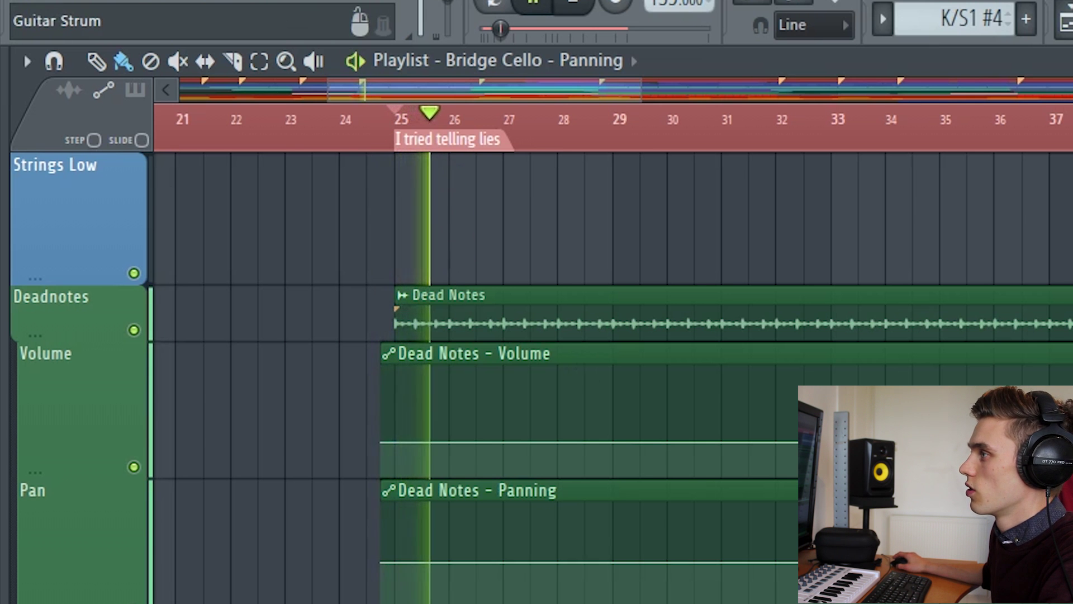
{"action": "key", "text": "F9"}
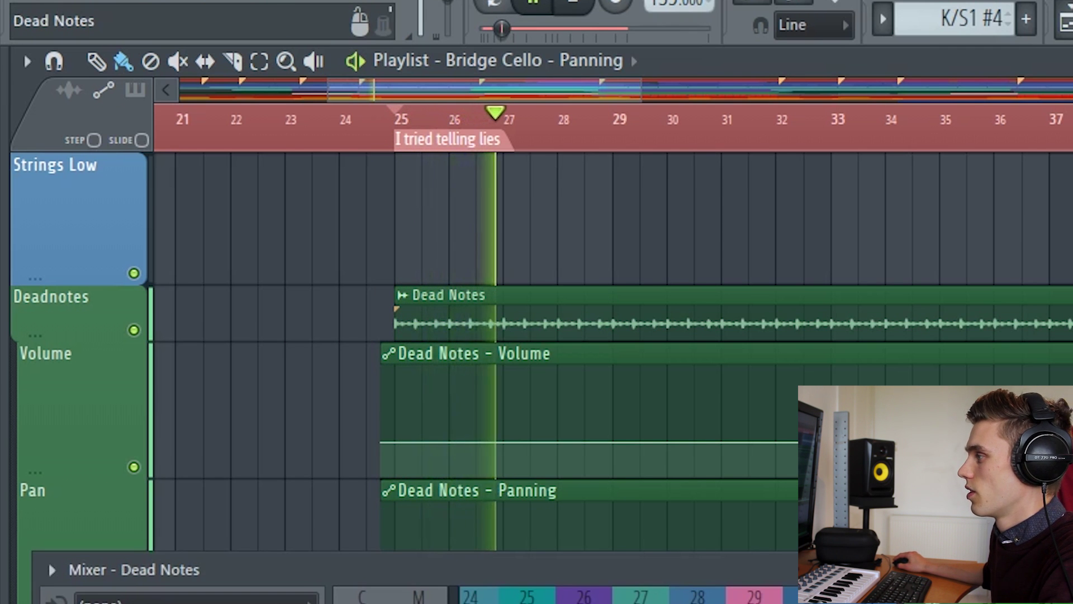
{"action": "key", "text": "space"}
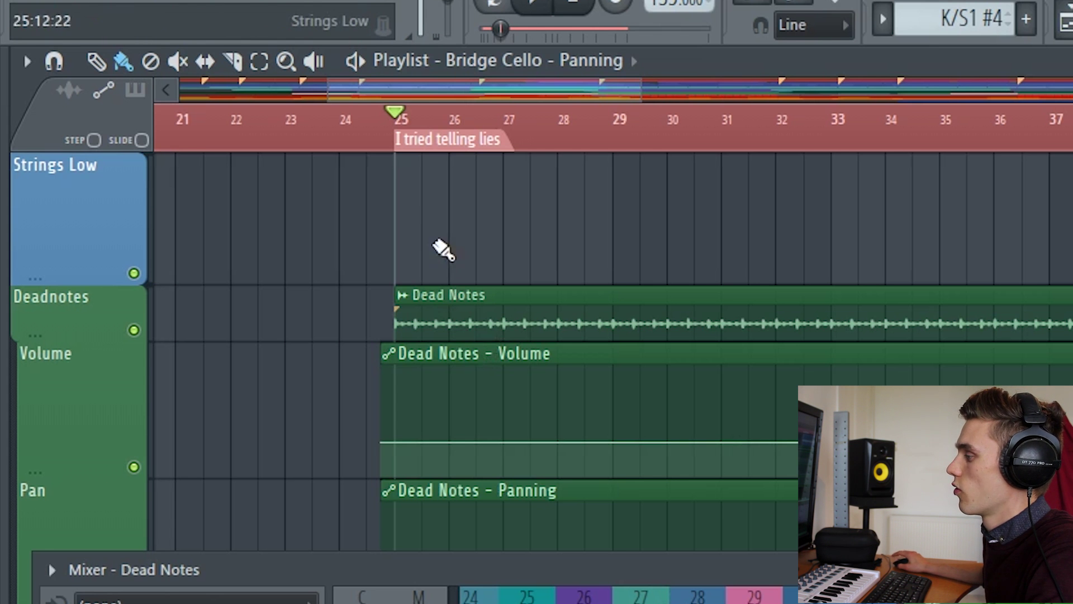
{"action": "key", "text": "space"}
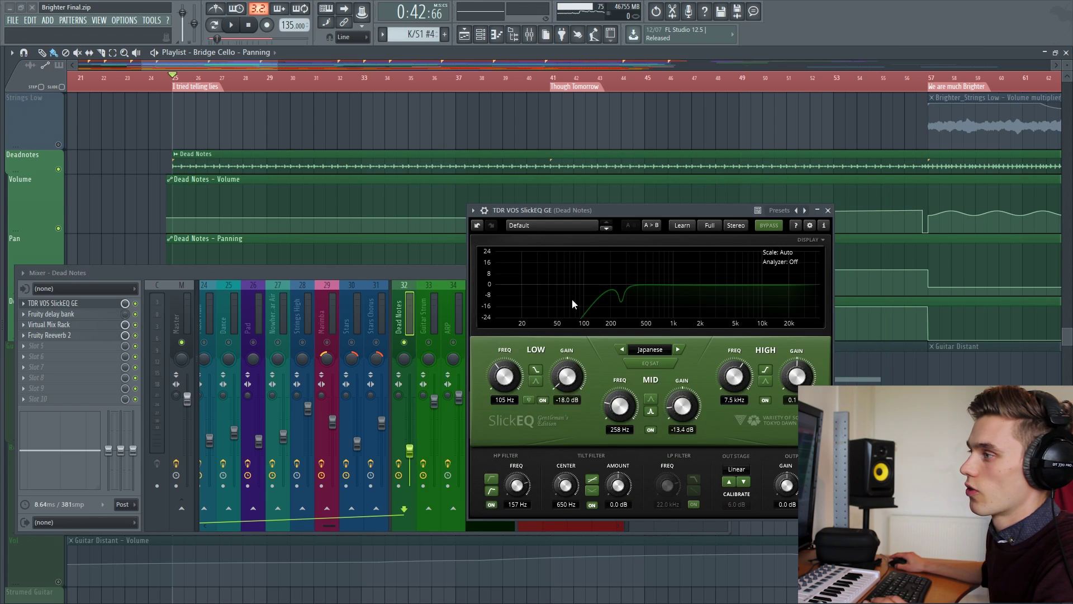
{"action": "left_click", "coordinate": [56, 303]}
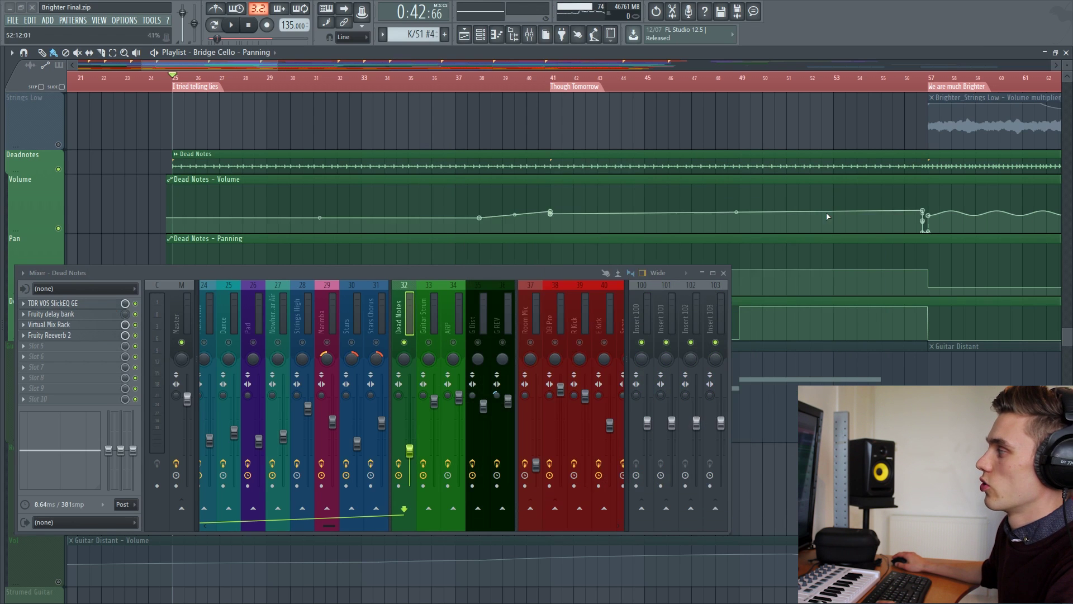
Open Fruity Reeverb 2 on the Dead Notes mixer track and try its high cut at 12.4 kHz during playback
{"action": "left_click", "coordinate": [82, 337]}
{"action": "left_click_drag", "start_coordinate": [408, 182], "coordinate": [484, 140]}
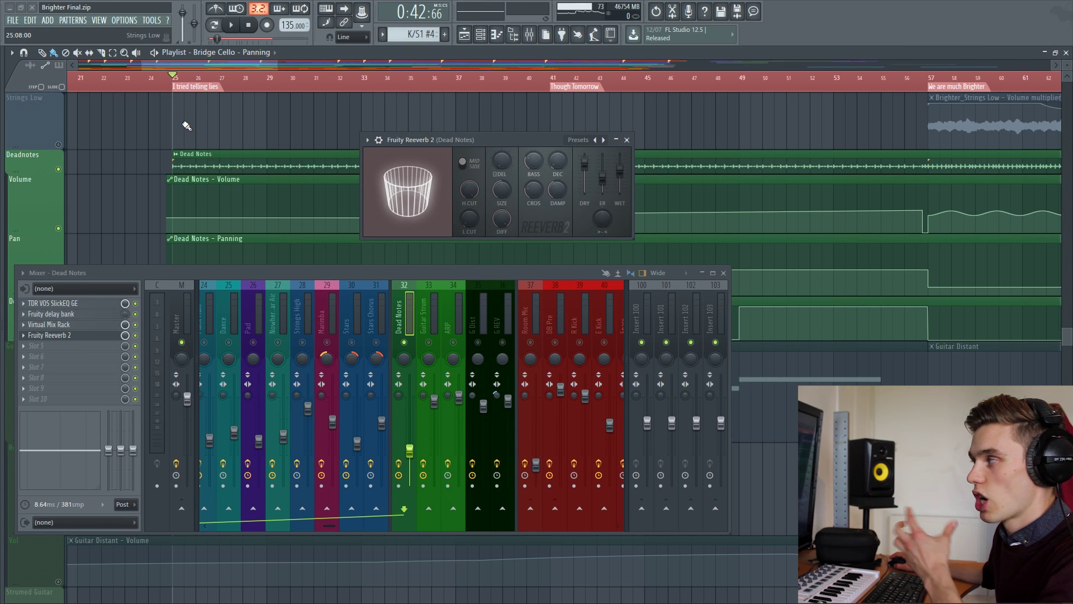
{"action": "key", "text": "space"}
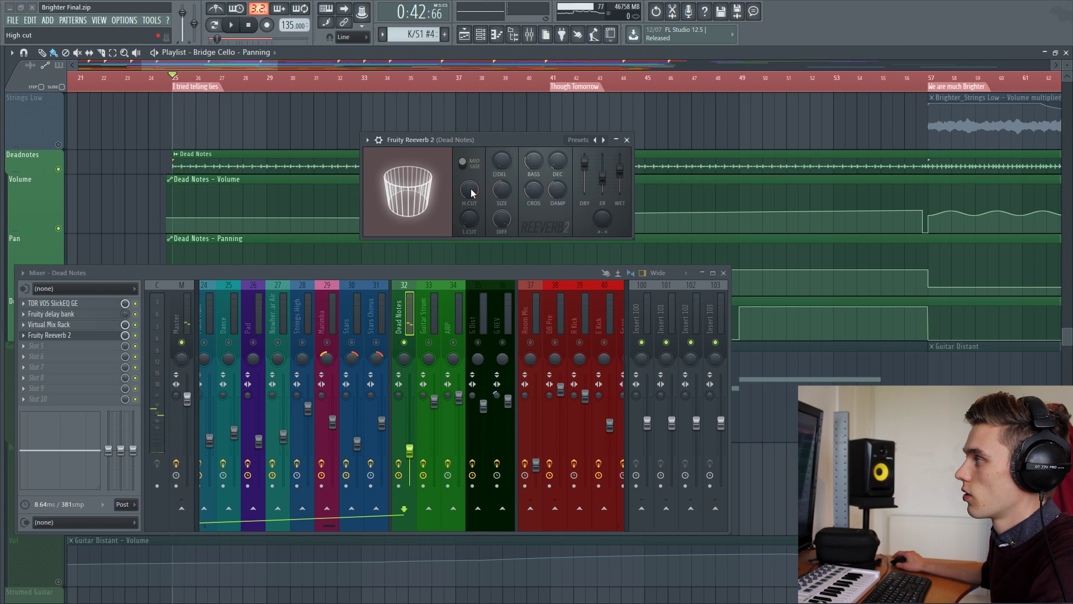
{"action": "left_click_drag", "start_coordinate": [471, 194], "coordinate": [470, 208]}
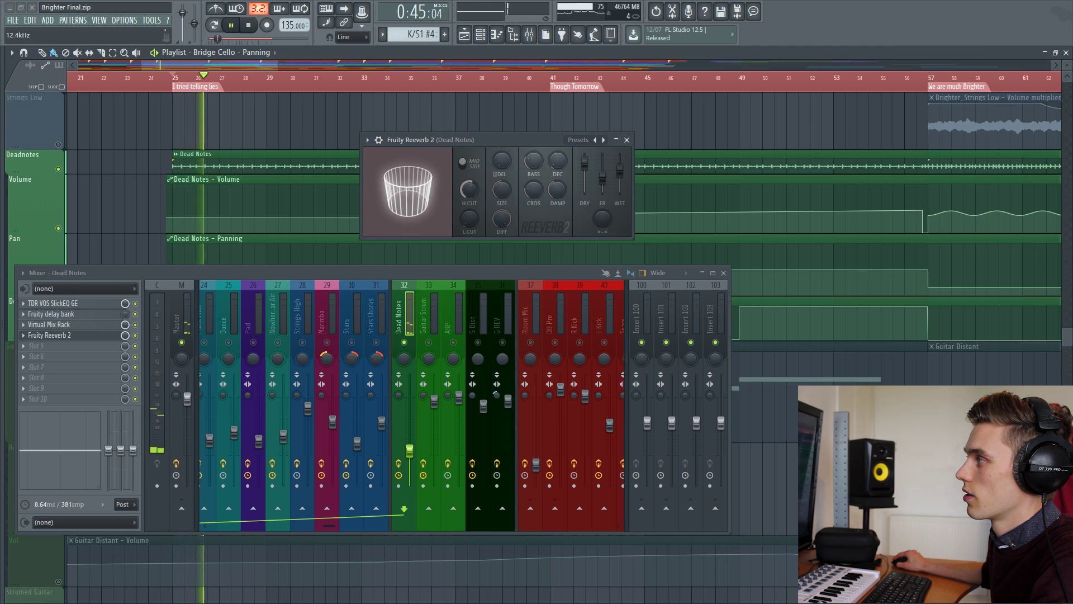
Audition the Dead Notes reverb's decay at 1.6 sec and 2.2 sec with playback restarted from bar 25, then close the reverb
{"action": "key", "text": "space"}
{"action": "key", "text": "space"}
{"action": "key", "text": "space"}
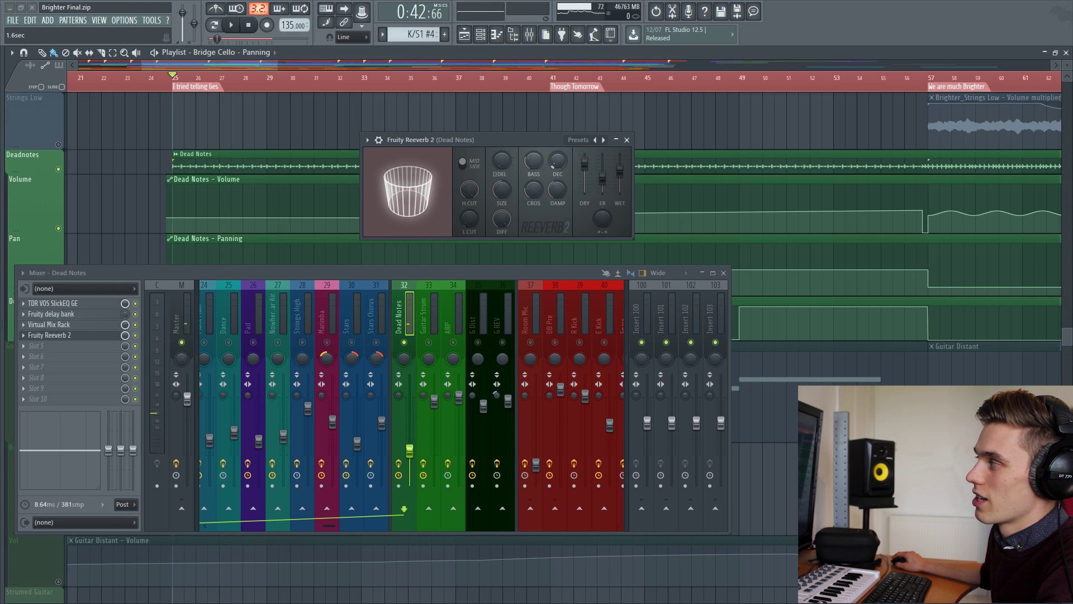
{"action": "key", "text": "space"}
{"action": "left_click_drag", "start_coordinate": [561, 165], "coordinate": [563, 188]}
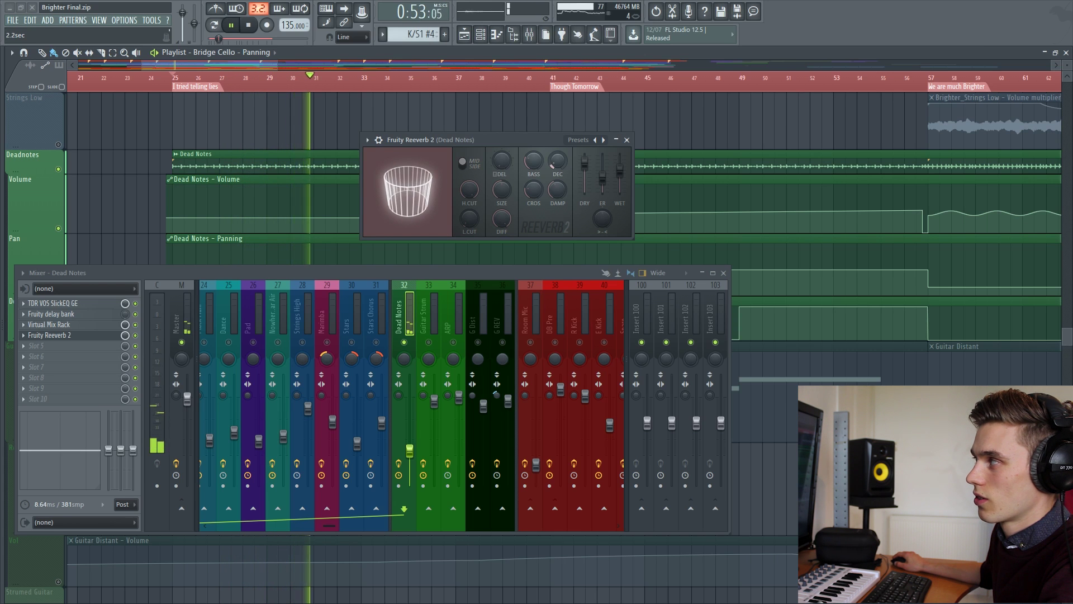
{"action": "left_click", "coordinate": [627, 140]}
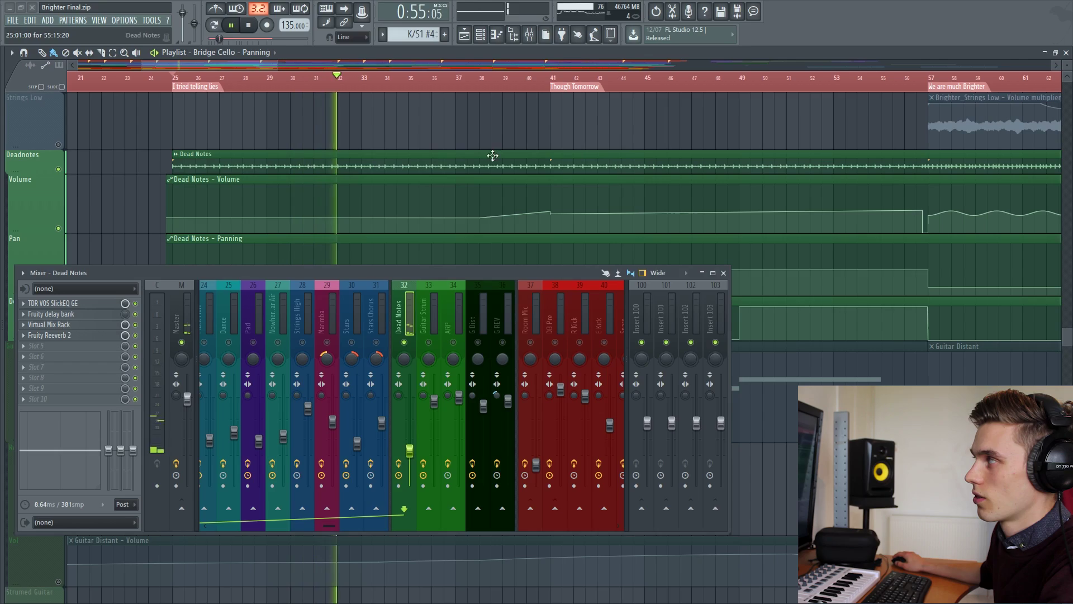